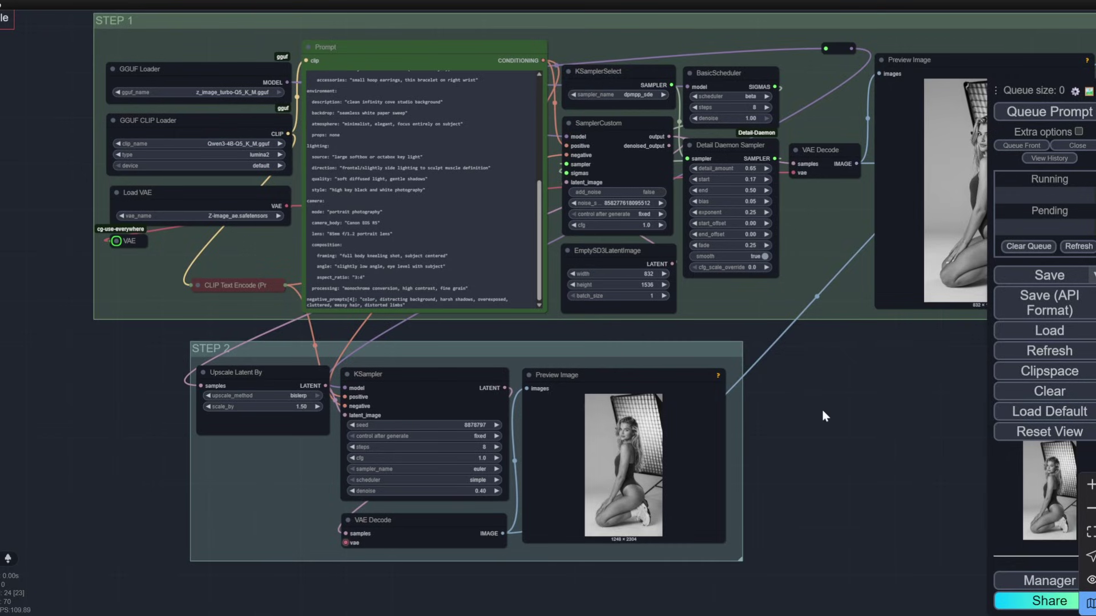
- Zoom in and out across the STEP 1 and STEP 2 groups to inspect their nodes
scroll(826, 416, "down", 1)
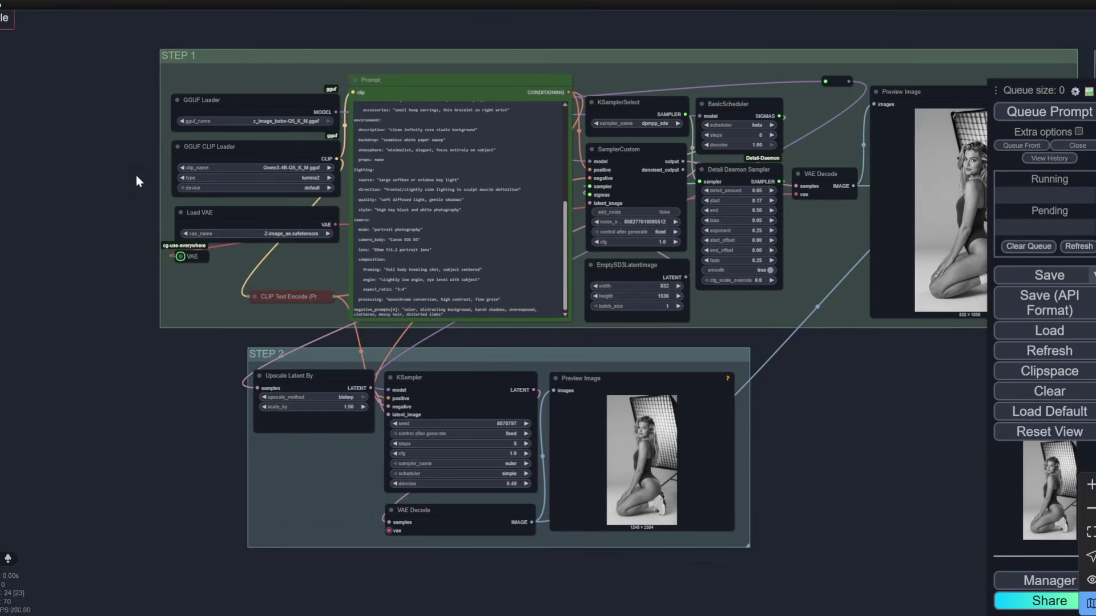
scroll(137, 174, "up", 3)
scroll(137, 173, "up", 3)
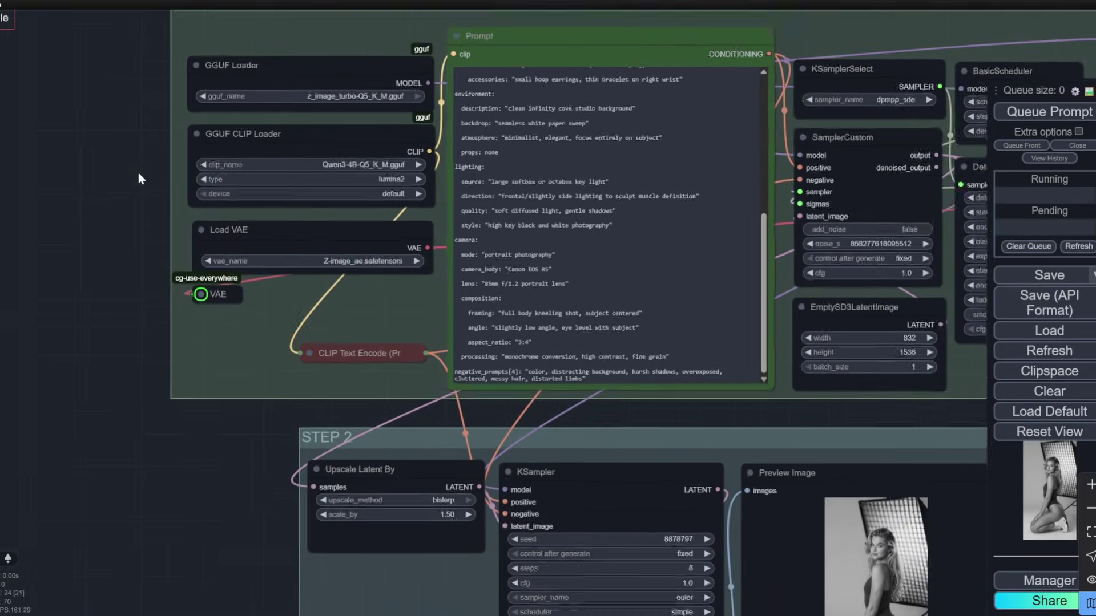
scroll(137, 174, "down", 5)
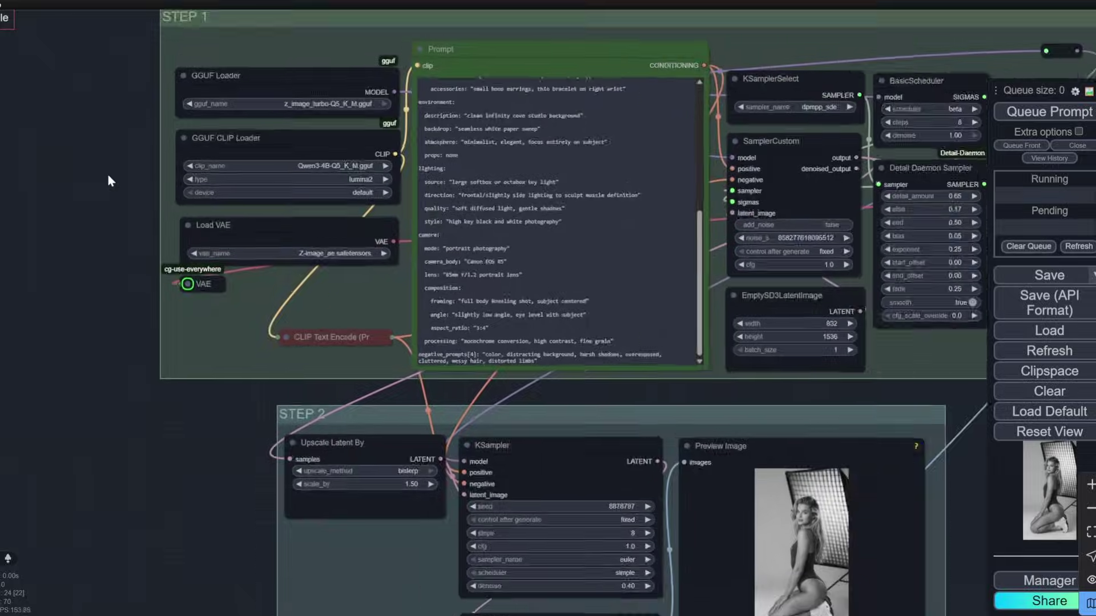
scroll(736, 214, "up", 5)
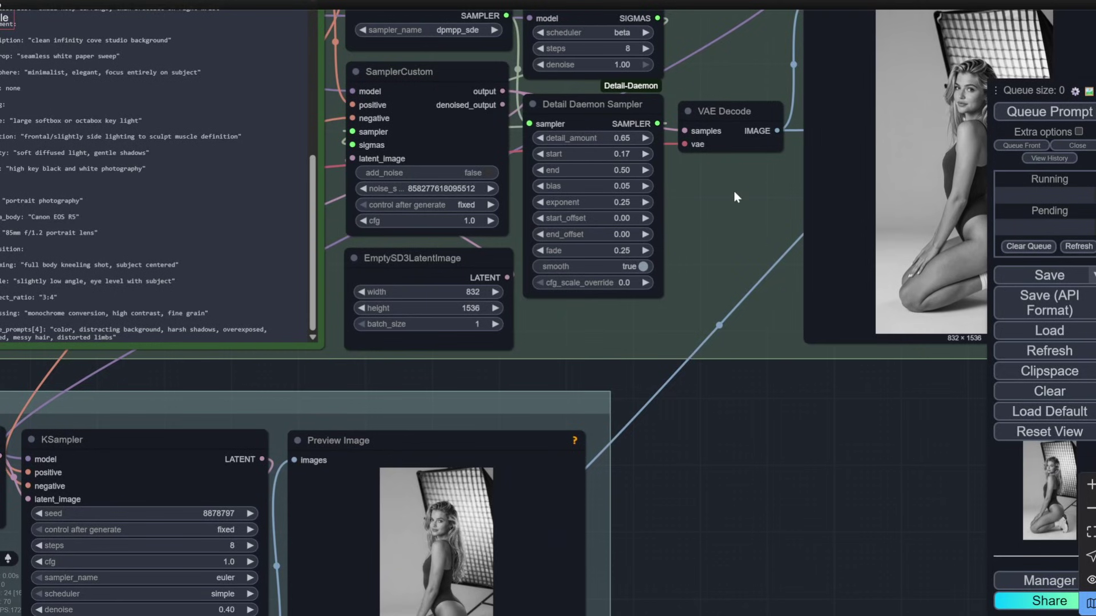
scroll(735, 195, "down", 3)
scroll(735, 195, "up", 2)
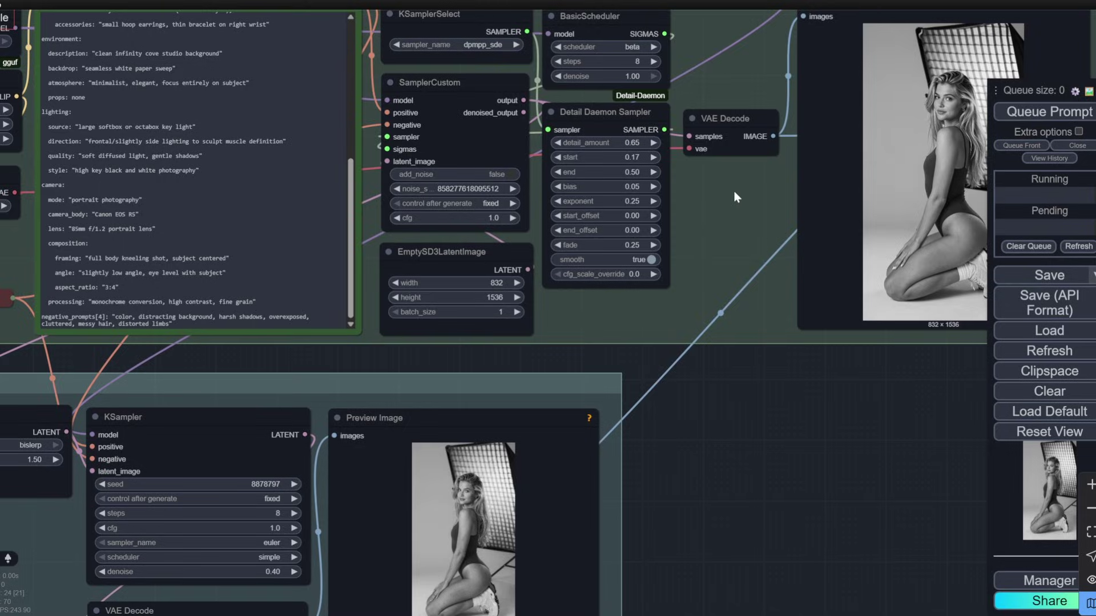
scroll(734, 197, "down", 5)
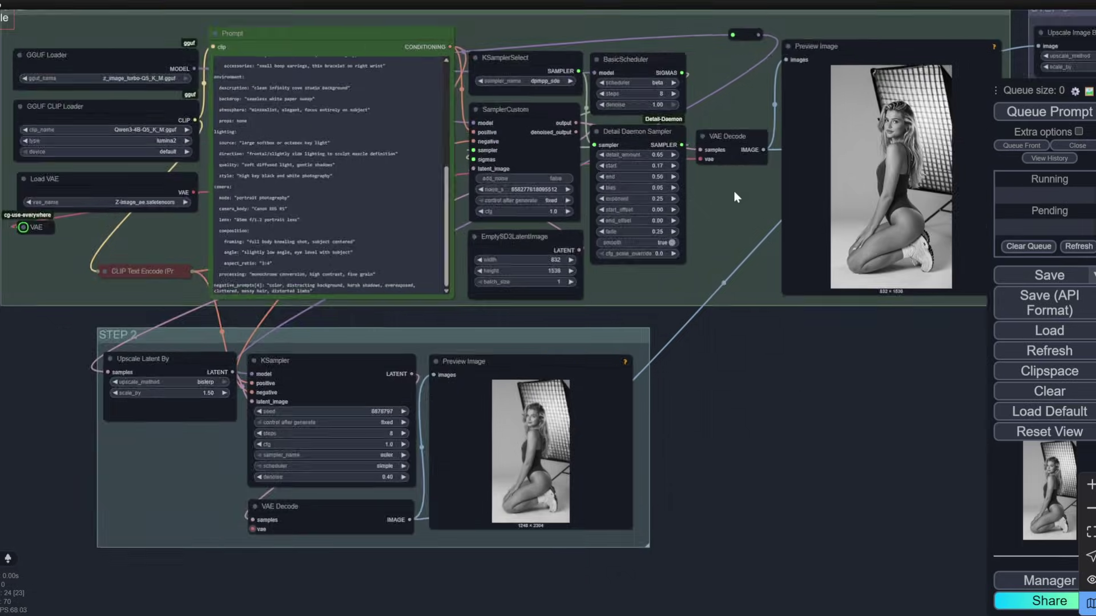
left_click_drag(435, 350, 177, 354)
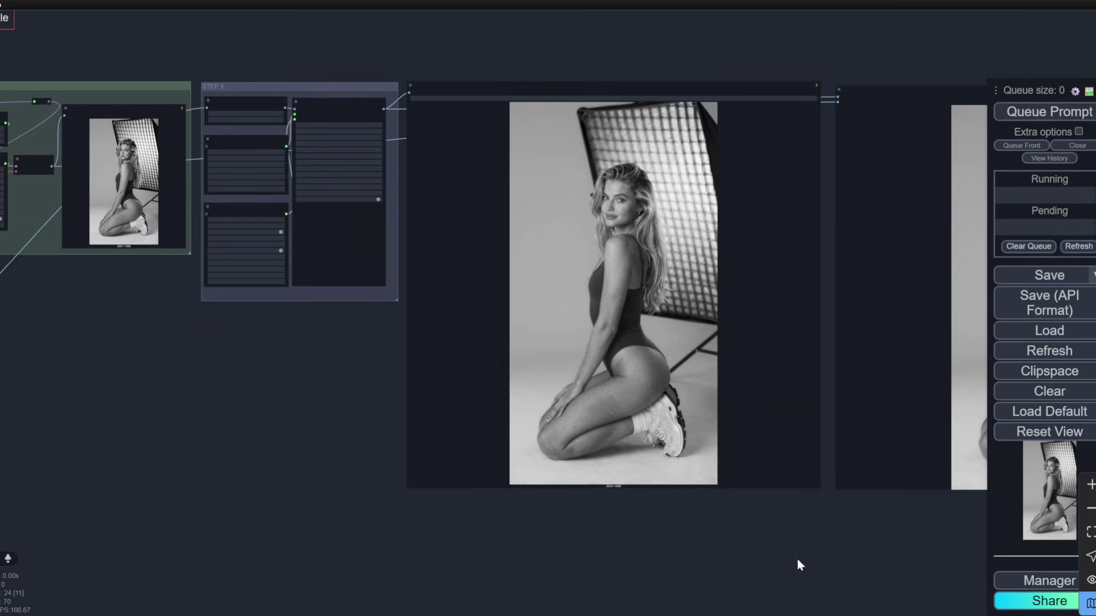
left_click_drag(797, 560, 472, 518)
scroll(569, 170, "up", 4)
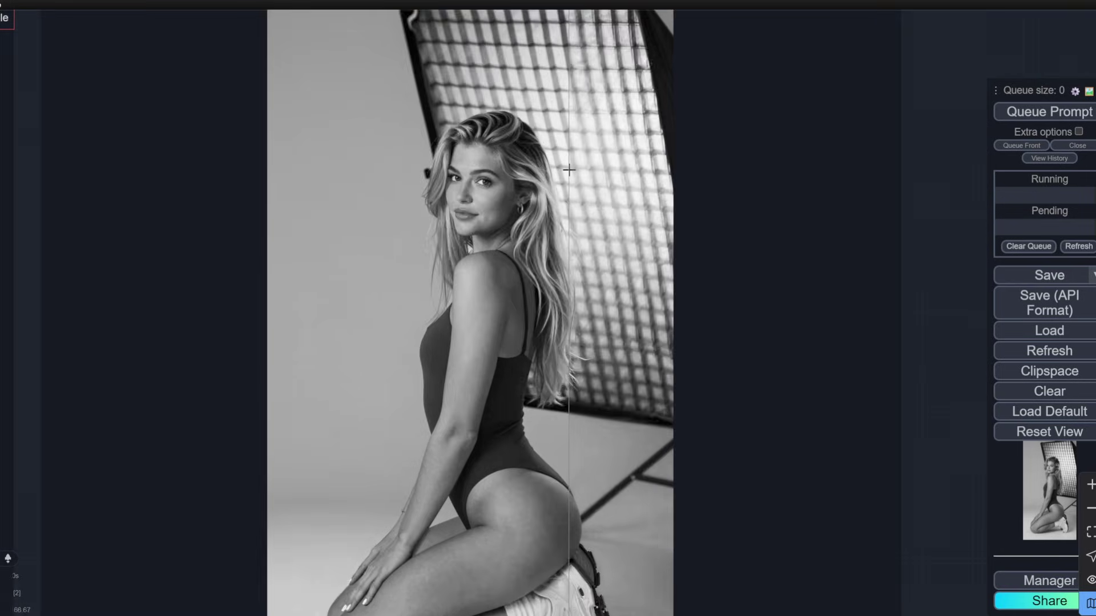
scroll(569, 169, "up", 10)
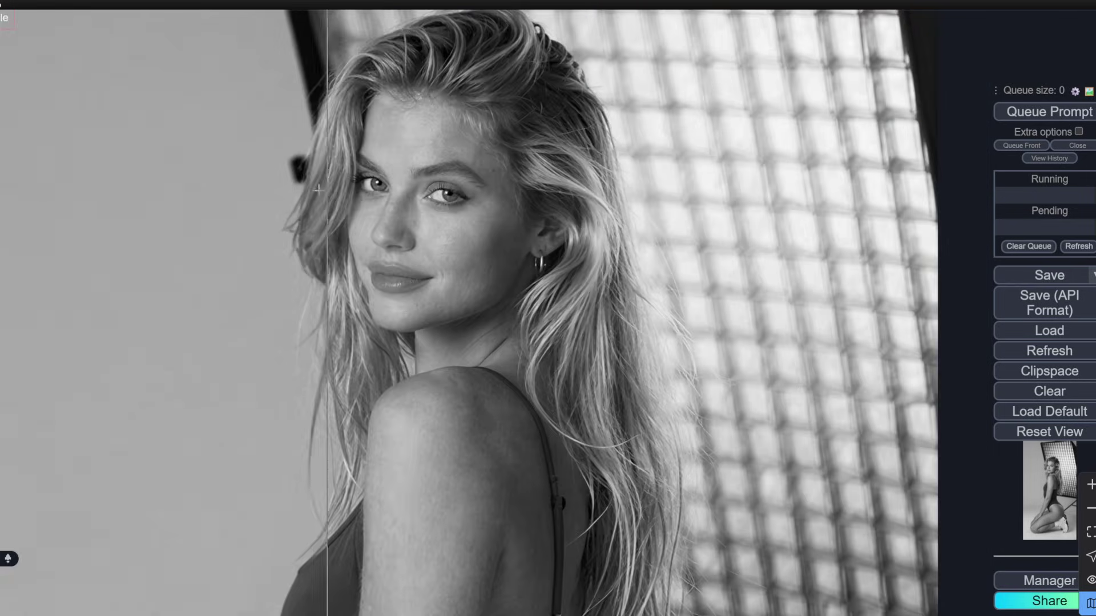
scroll(797, 193, "down", 7)
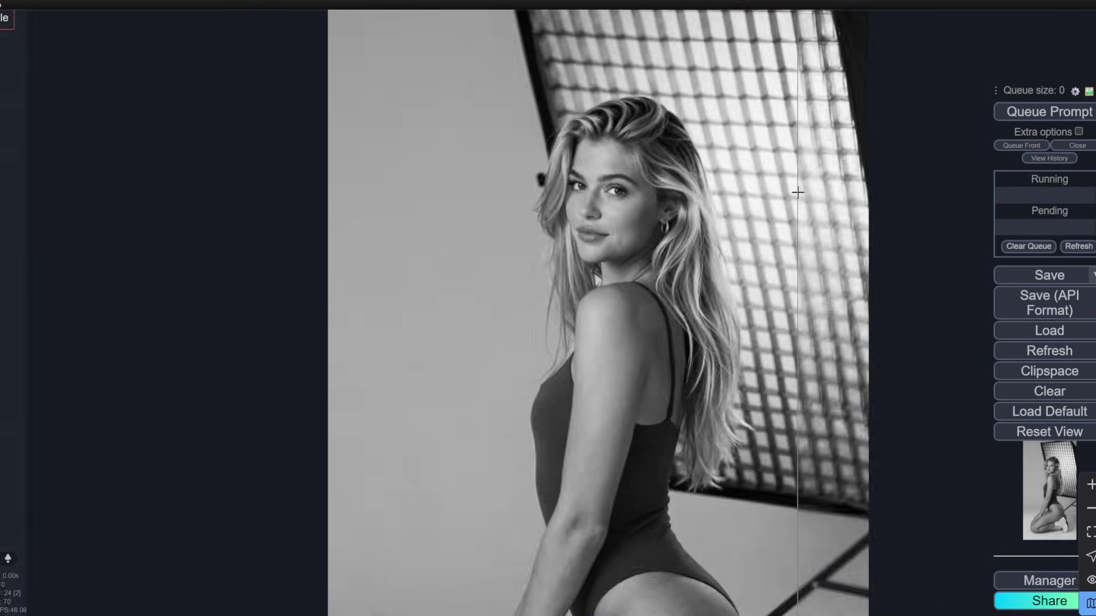
scroll(798, 192, "down", 6)
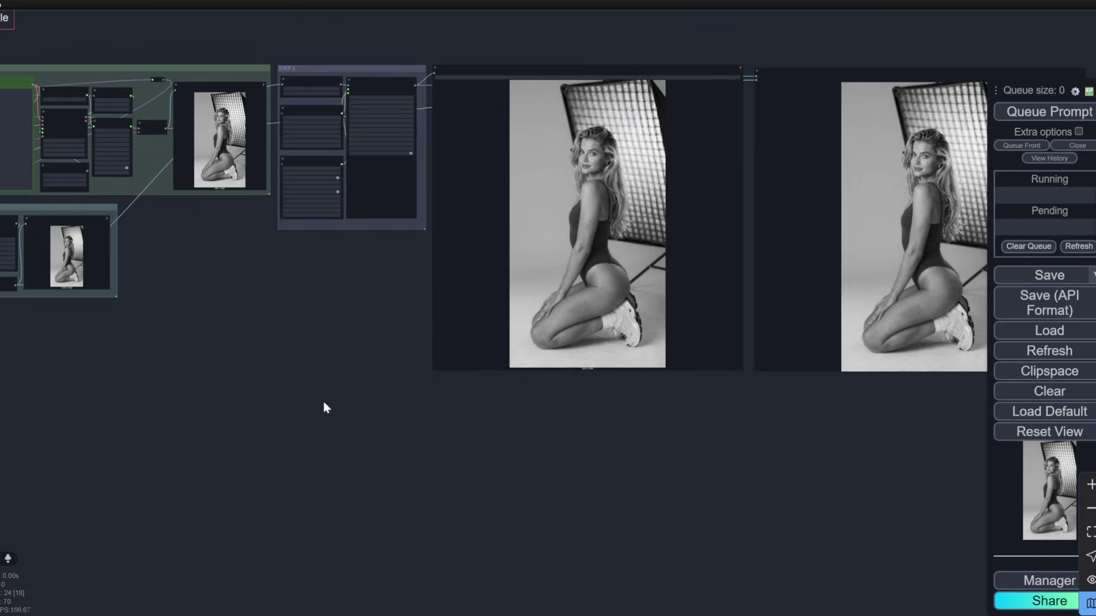
left_click_drag(325, 408, 875, 452)
scroll(399, 78, "up", 4)
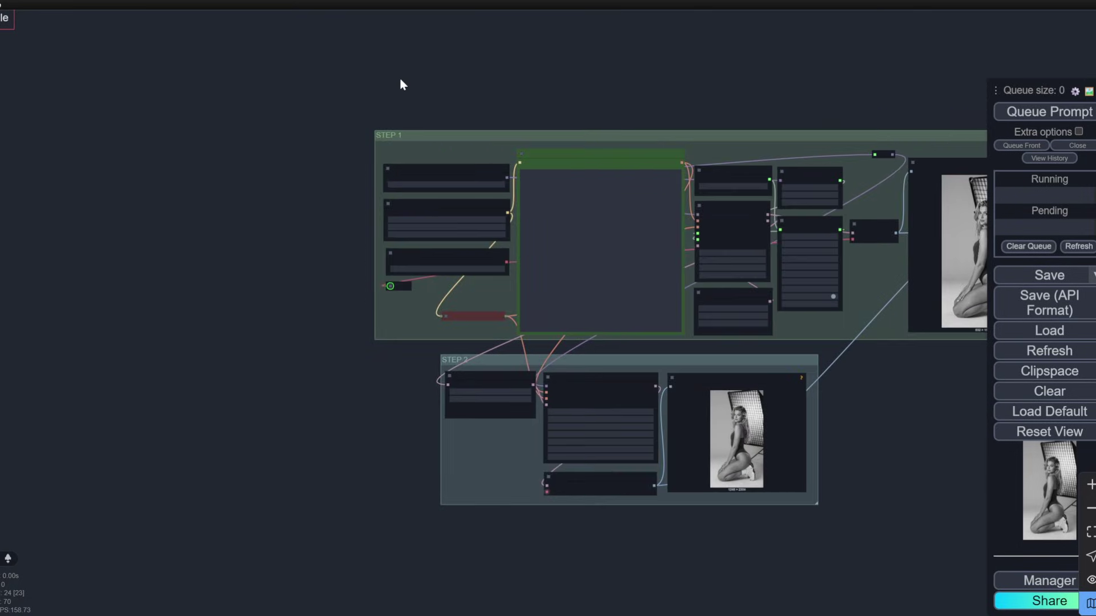
scroll(488, 95, "down", 6)
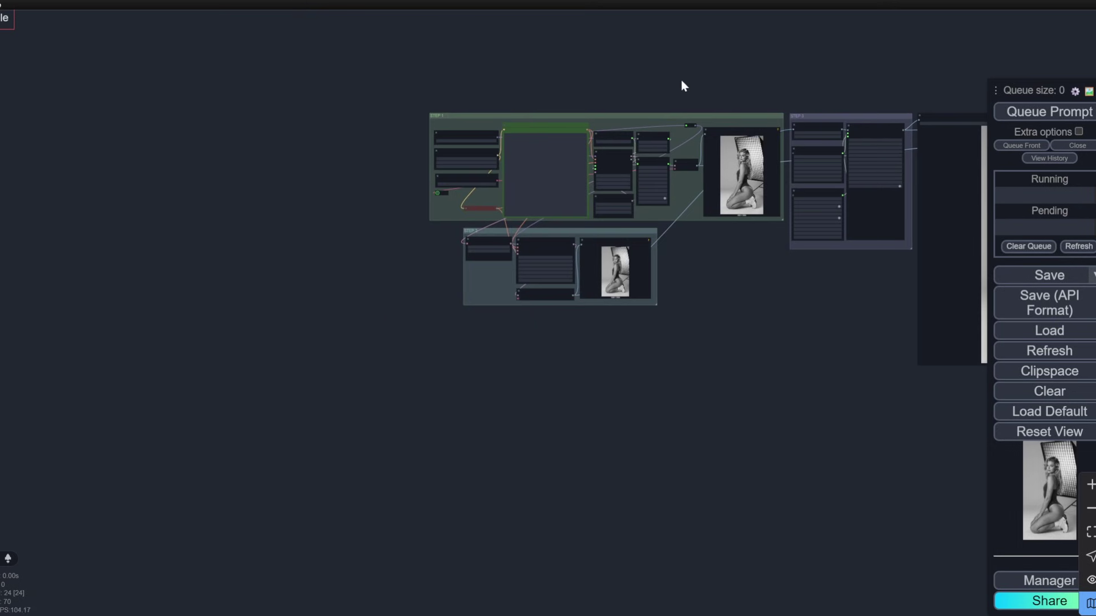
left_click_drag(680, 86, 599, 103)
scroll(325, 110, "up", 5)
scroll(382, 130, "up", 1)
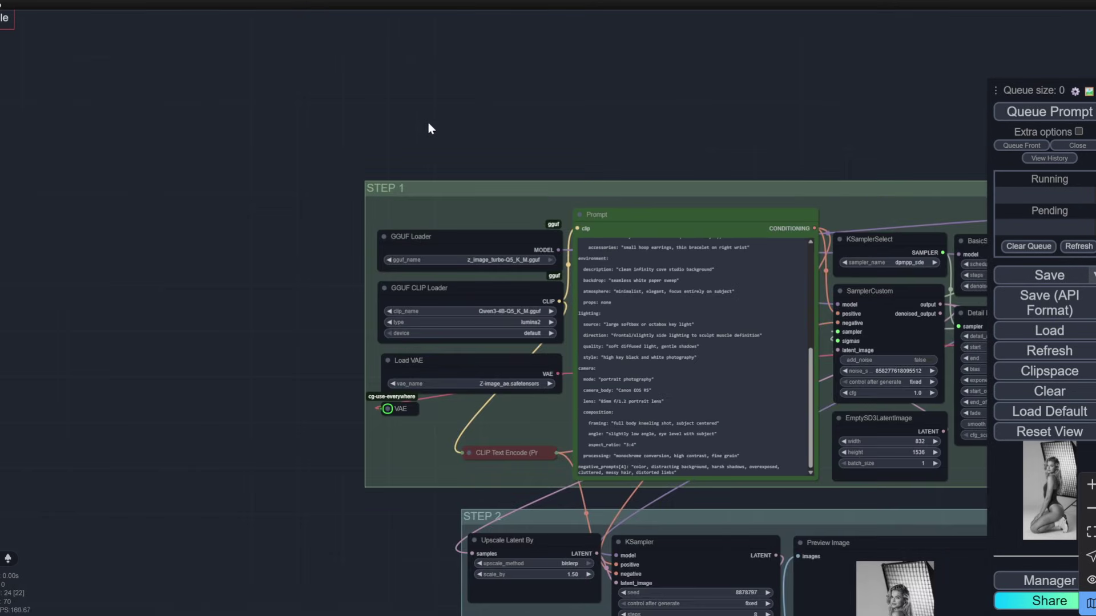
left_click_drag(375, 149, 281, 42)
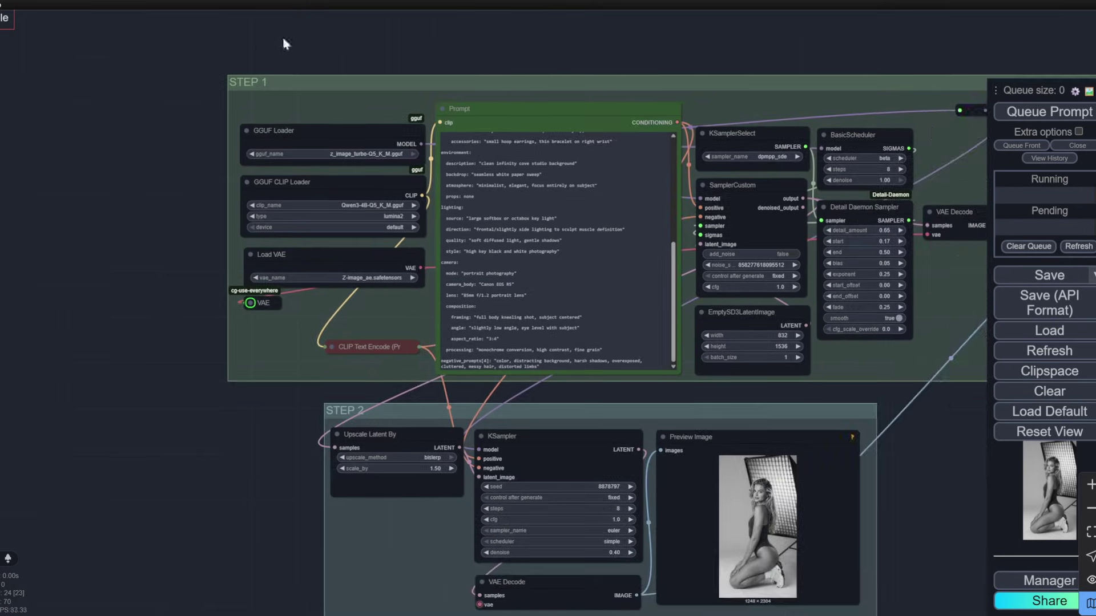
- Close the portrait's detail view and scroll down through the gallery
scroll(509, 39, "up", 1)
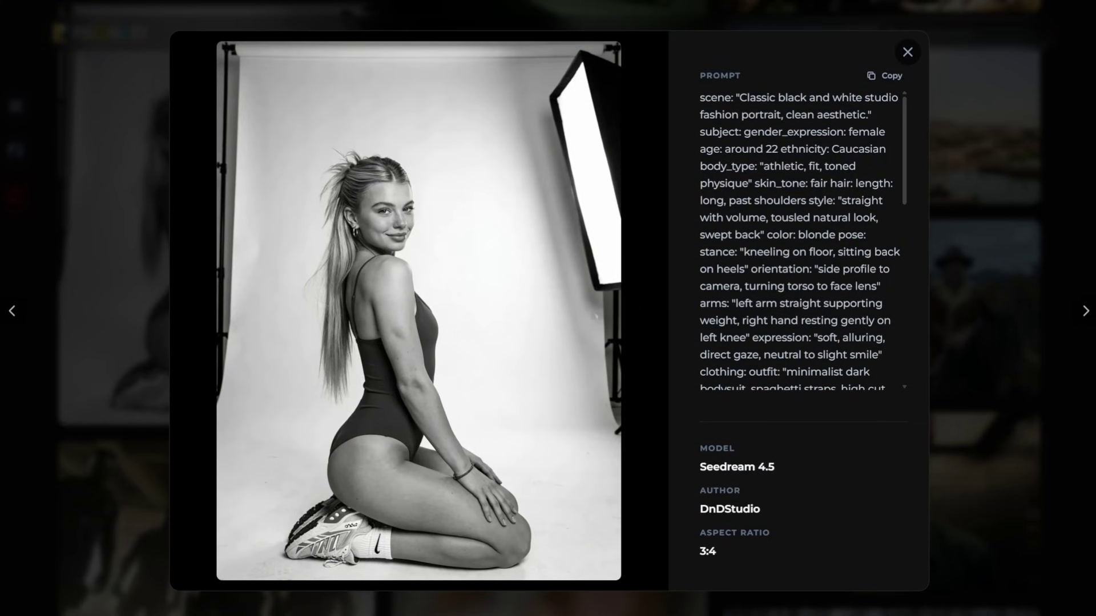
left_click(906, 52)
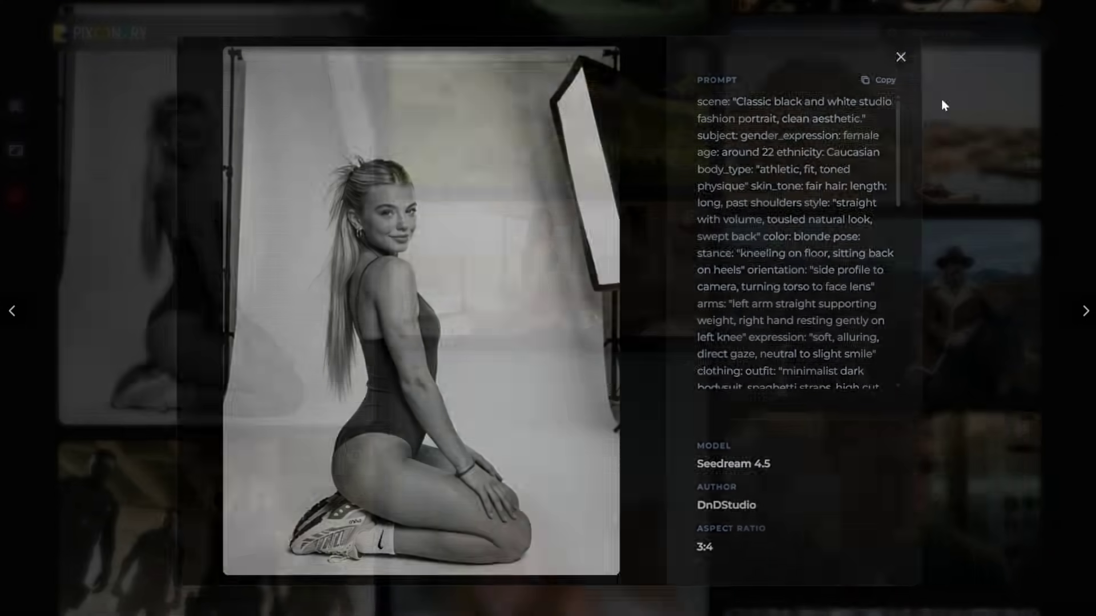
scroll(1046, 222, "up", 15)
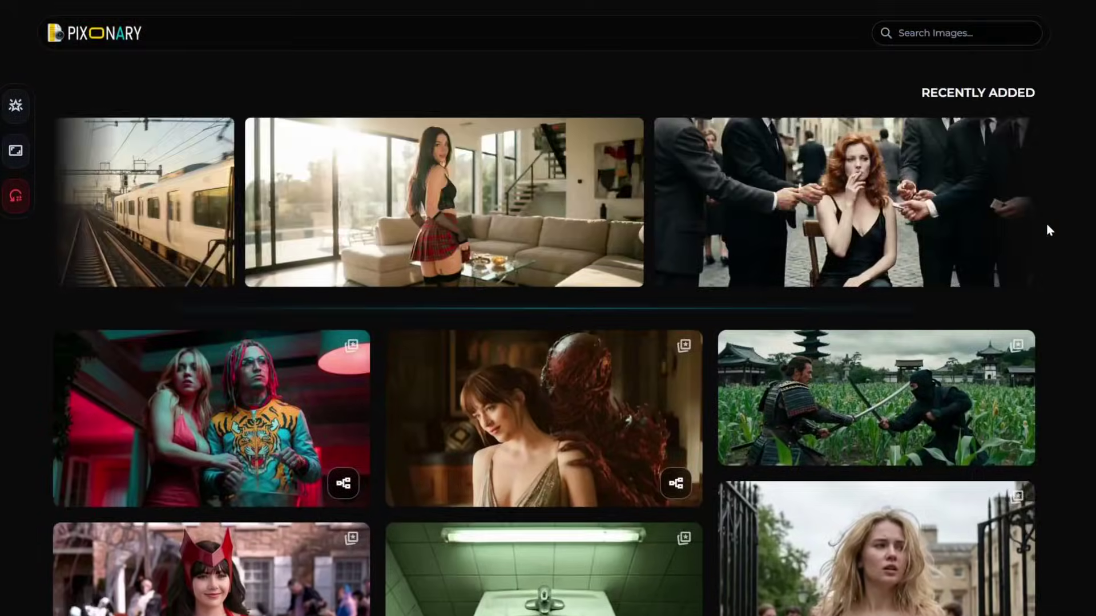
scroll(1051, 227, "down", 2)
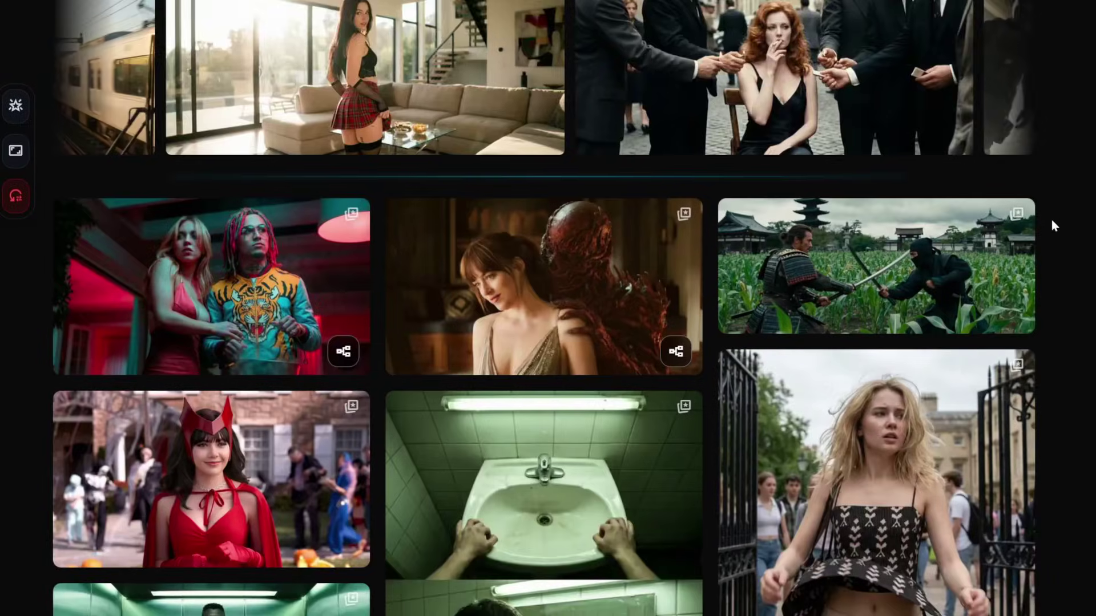
scroll(1051, 220, "down", 6)
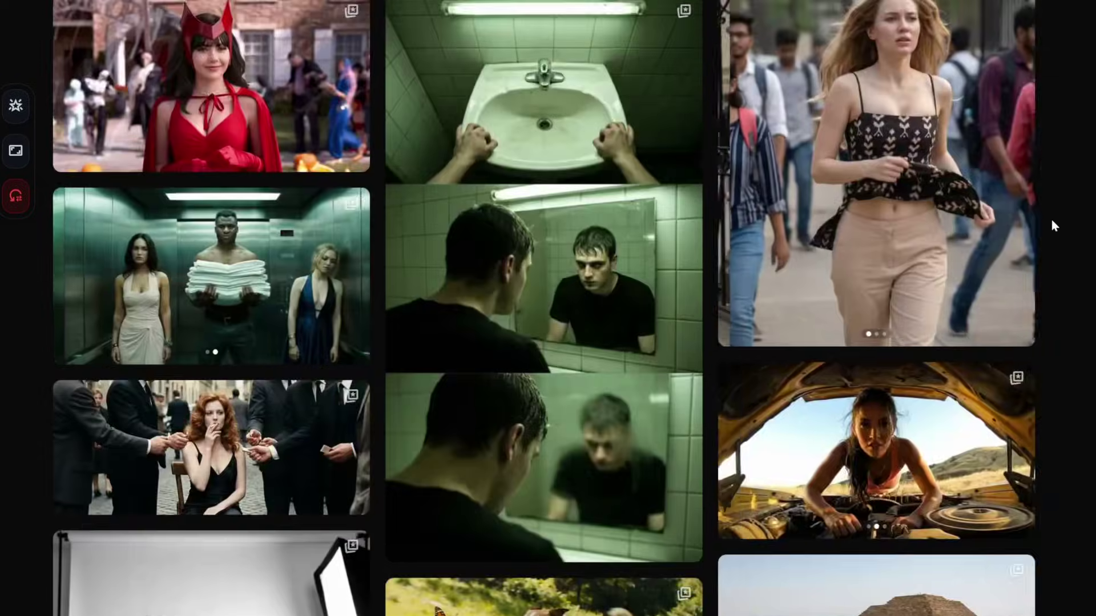
scroll(1051, 221, "down", 5)
scroll(291, 334, "down", 5)
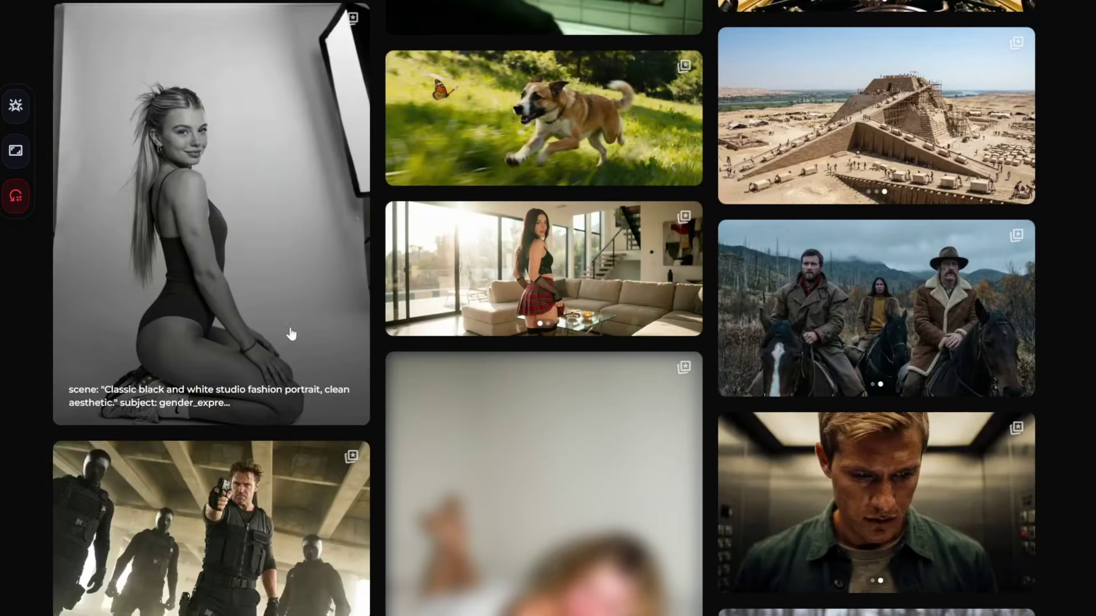
- Review the black-and-white kneeling portrait's details, then return to the top of the gallery
left_click(292, 242)
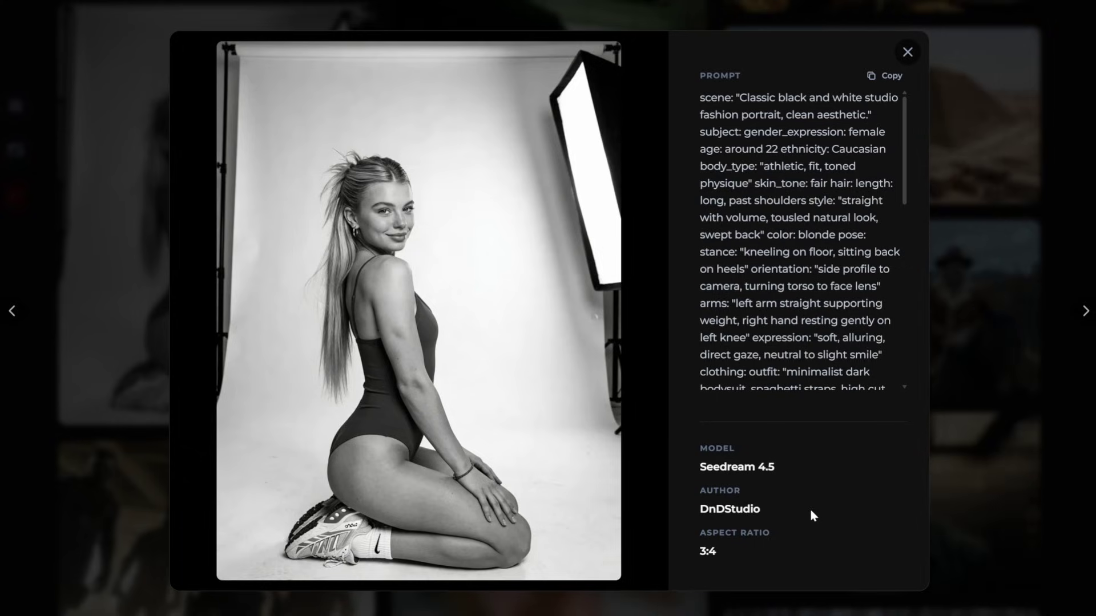
scroll(839, 265, "down", 10)
scroll(891, 121, "up", 10)
left_click(907, 52)
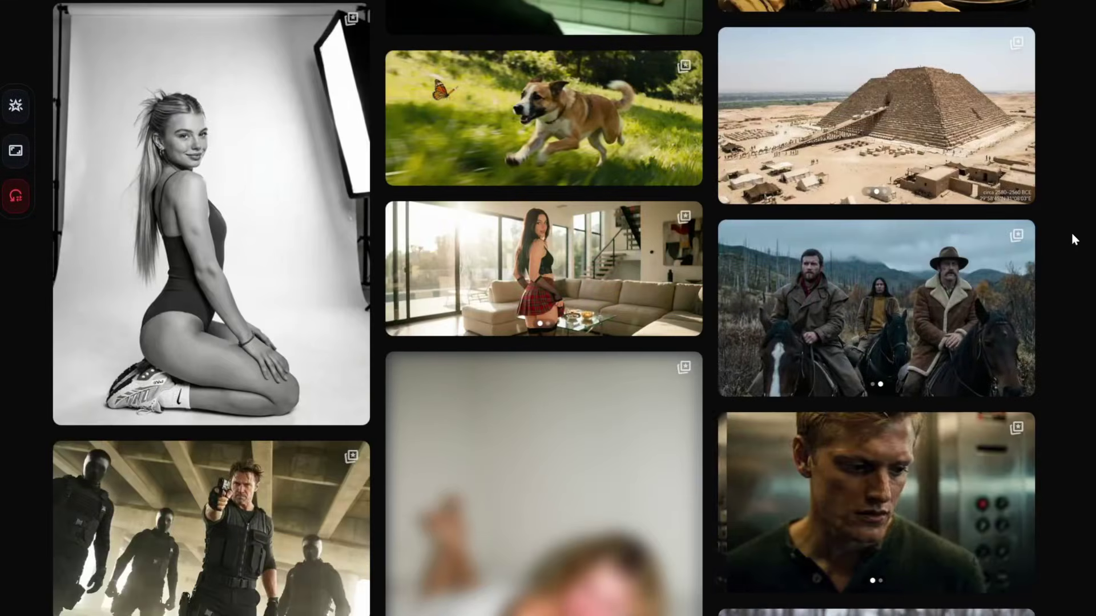
scroll(1071, 231, "up", 7)
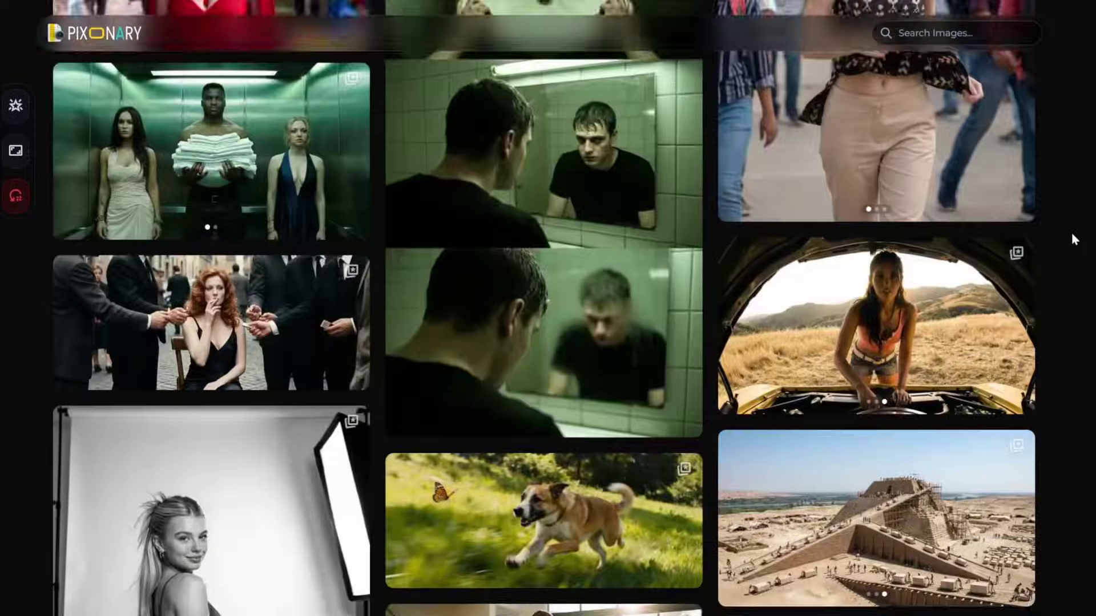
scroll(1072, 235, "up", 8)
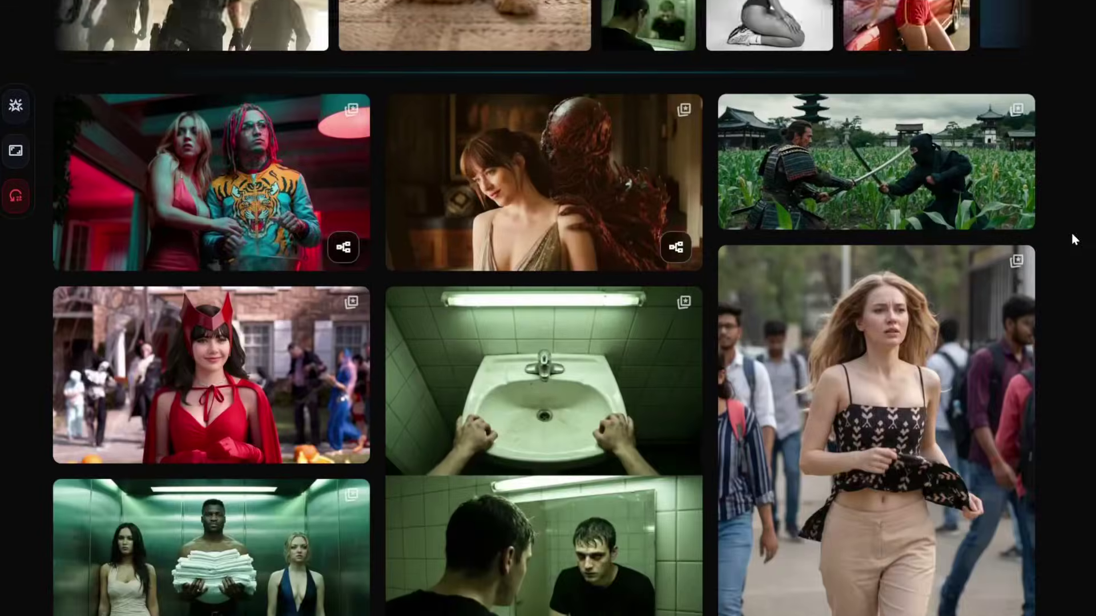
- Open the first card's creation timeline and scroll through its entries
left_click(344, 219)
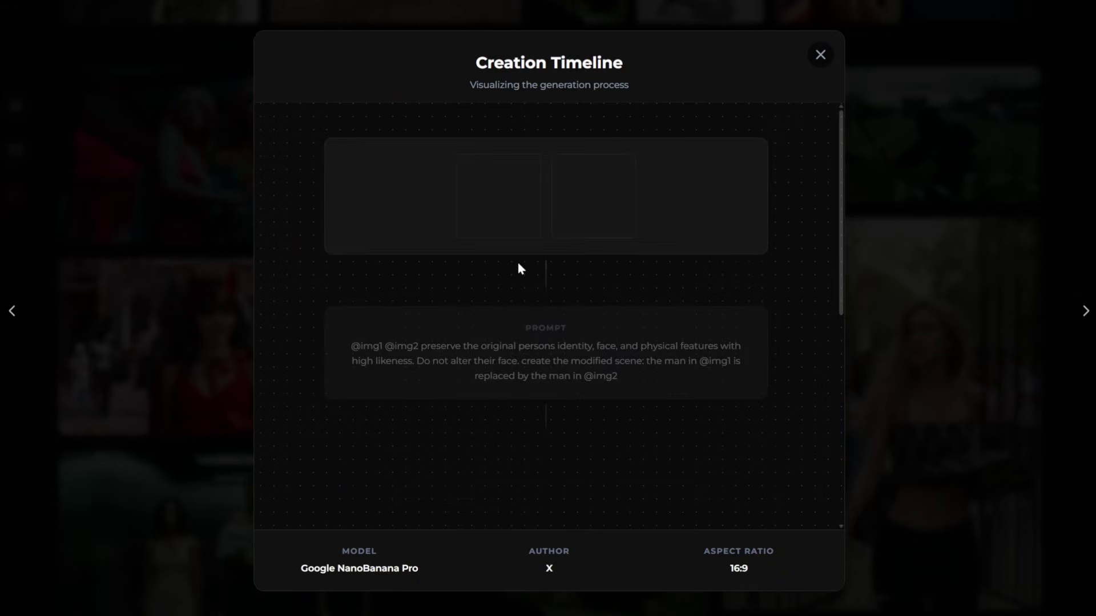
mouse_move(490, 195)
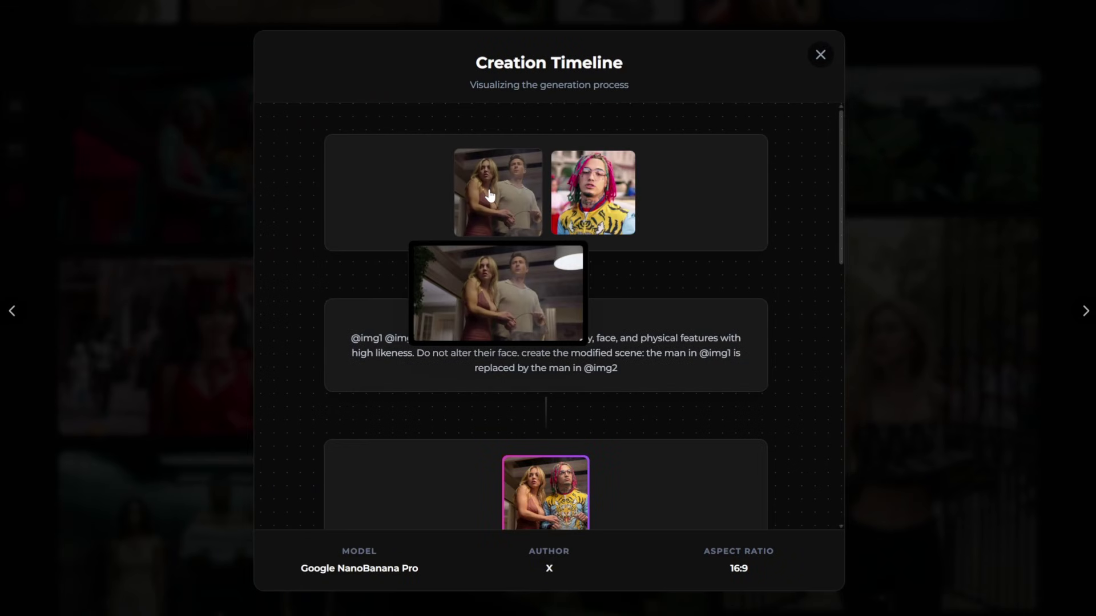
mouse_move(593, 197)
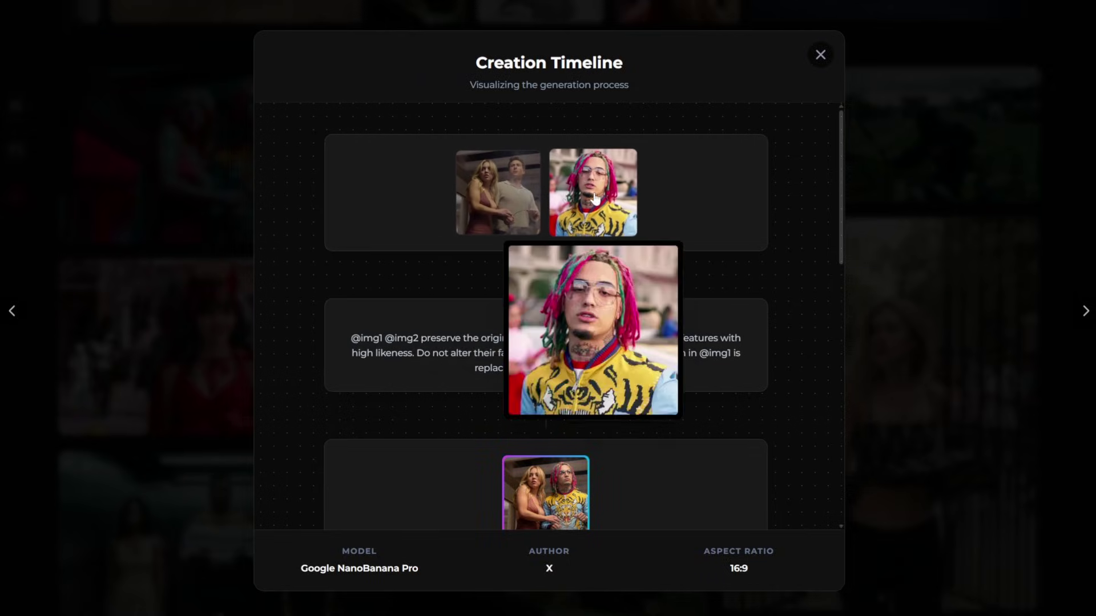
scroll(702, 281, "down", 2)
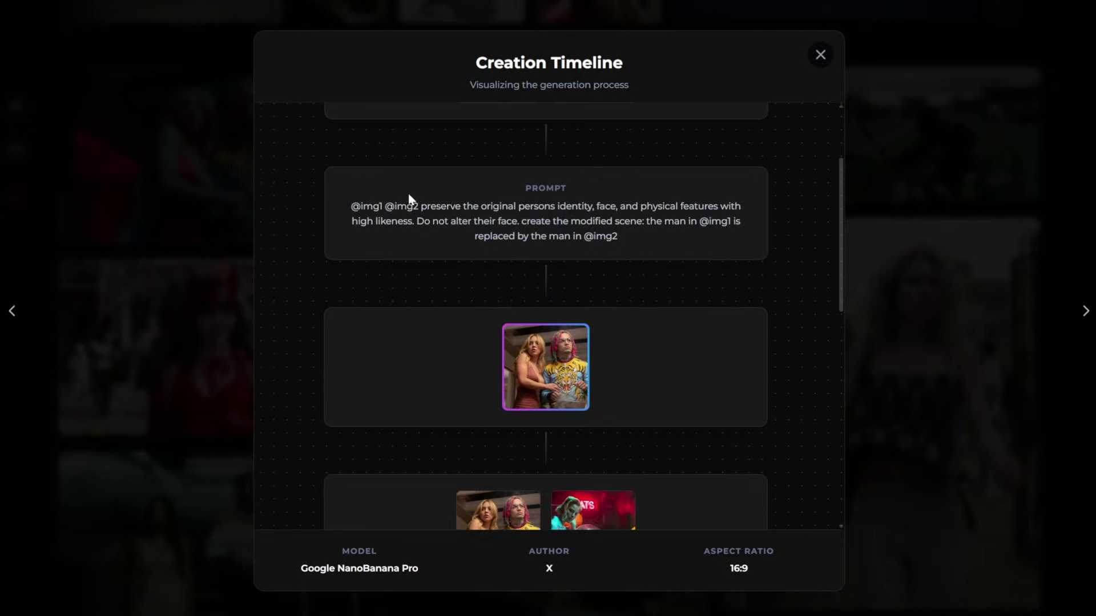
scroll(660, 277, "down", 2)
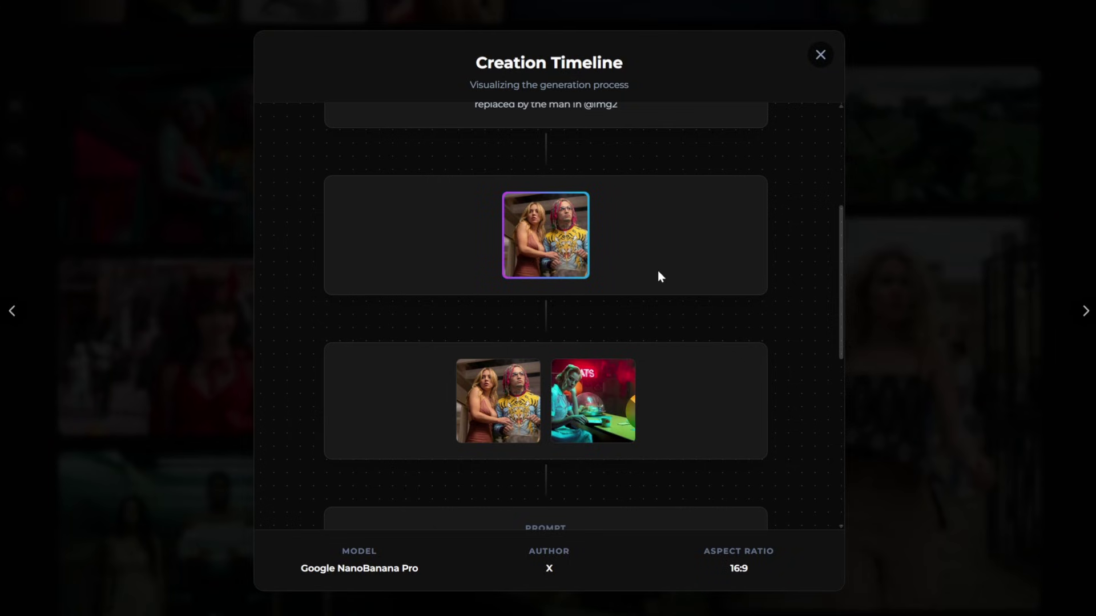
- Finish reviewing the colour-grading timeline, then close it and return to the gallery
mouse_move(562, 266)
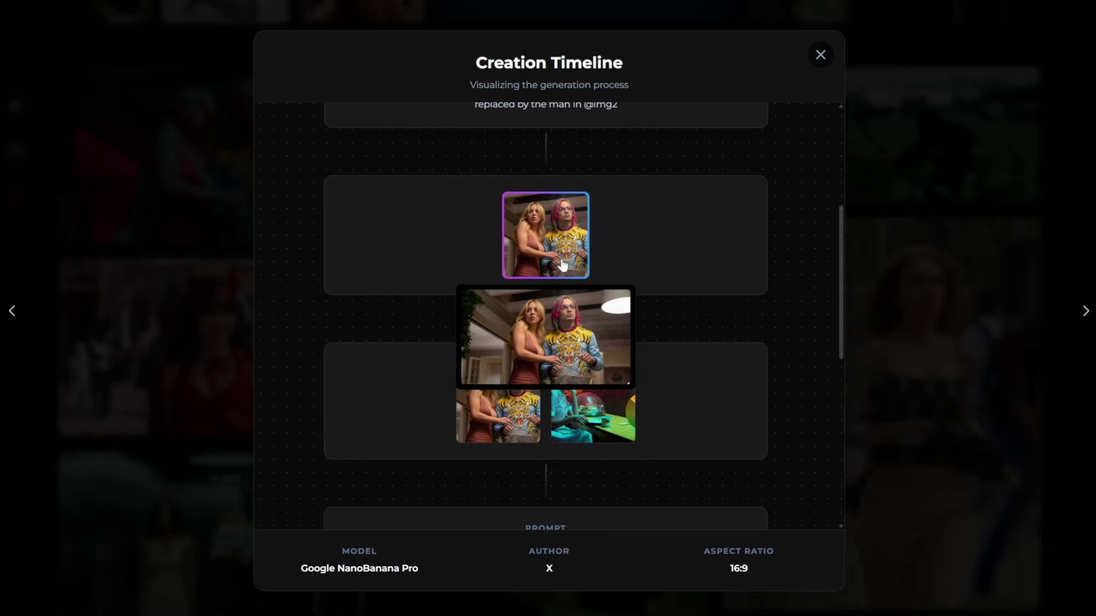
scroll(694, 255, "down", 4)
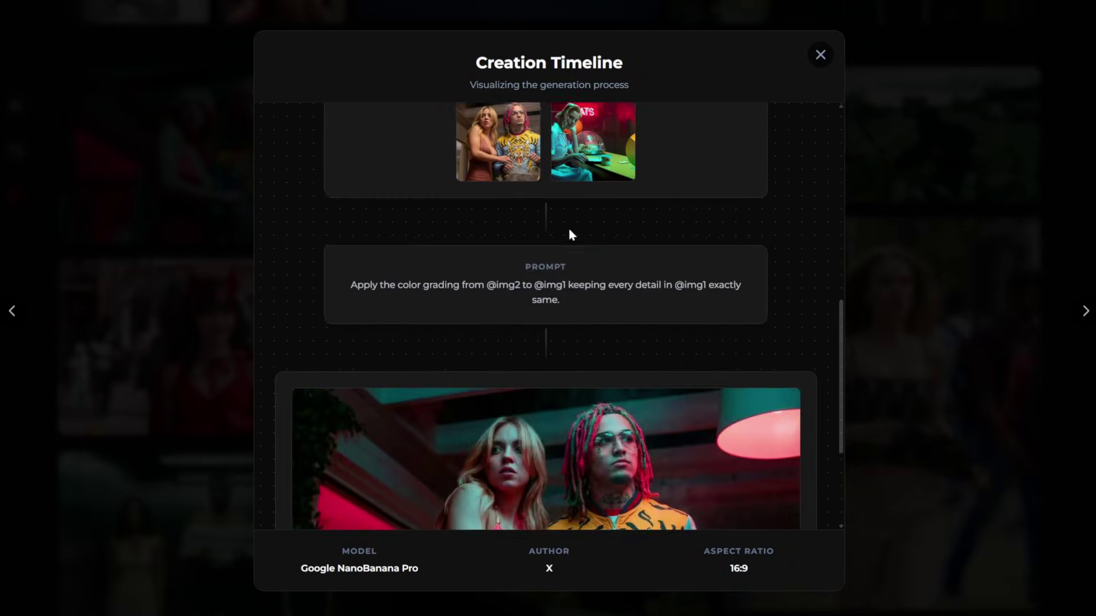
scroll(570, 234, "up", 2)
mouse_move(613, 268)
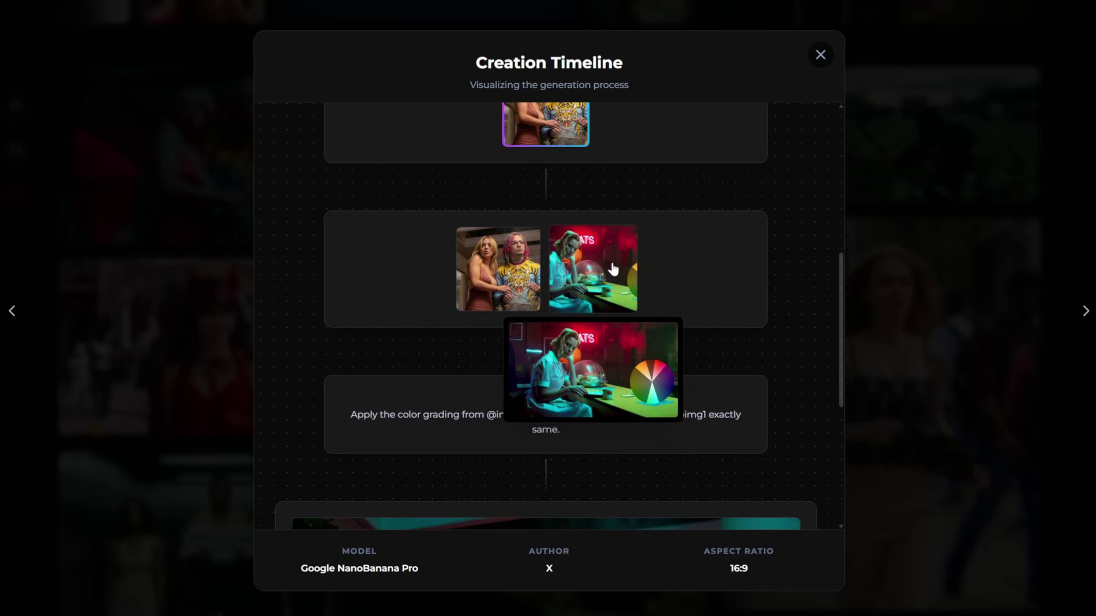
scroll(728, 266, "down", 3)
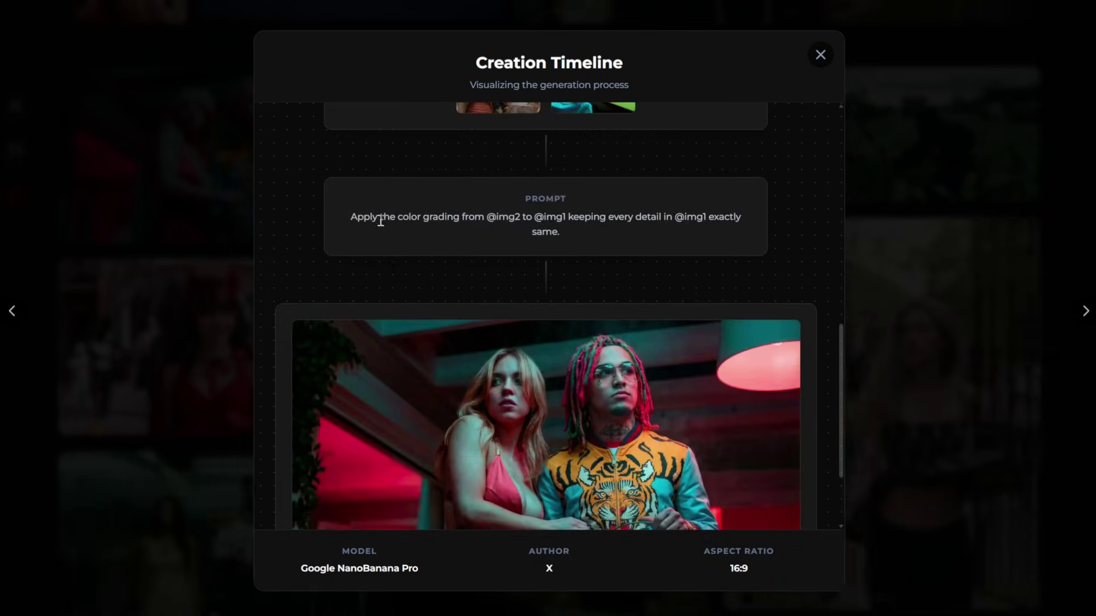
scroll(732, 244, "down", 2)
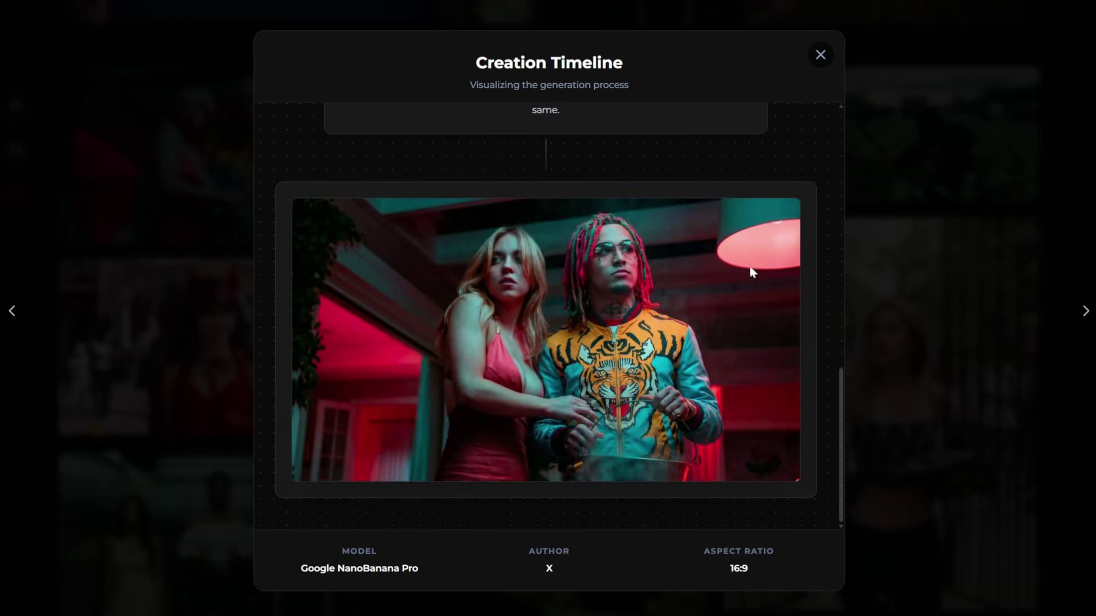
left_click(820, 56)
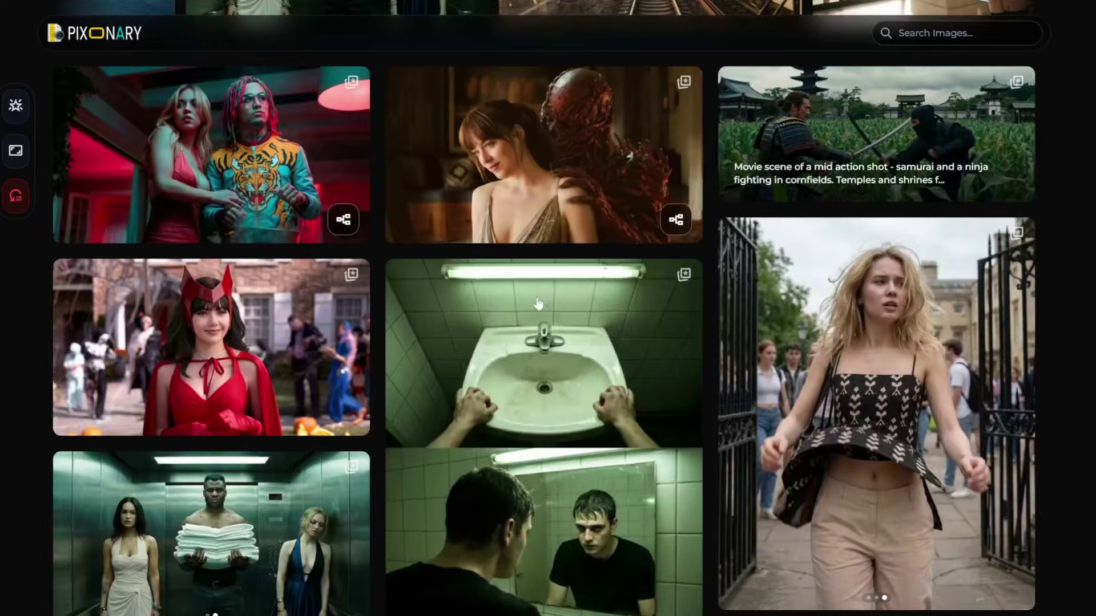
- Open the black-and-white kneeling portrait and read its Seedream 4.5, 3:4 prompt
scroll(538, 303, "down", 5)
scroll(269, 362, "down", 3)
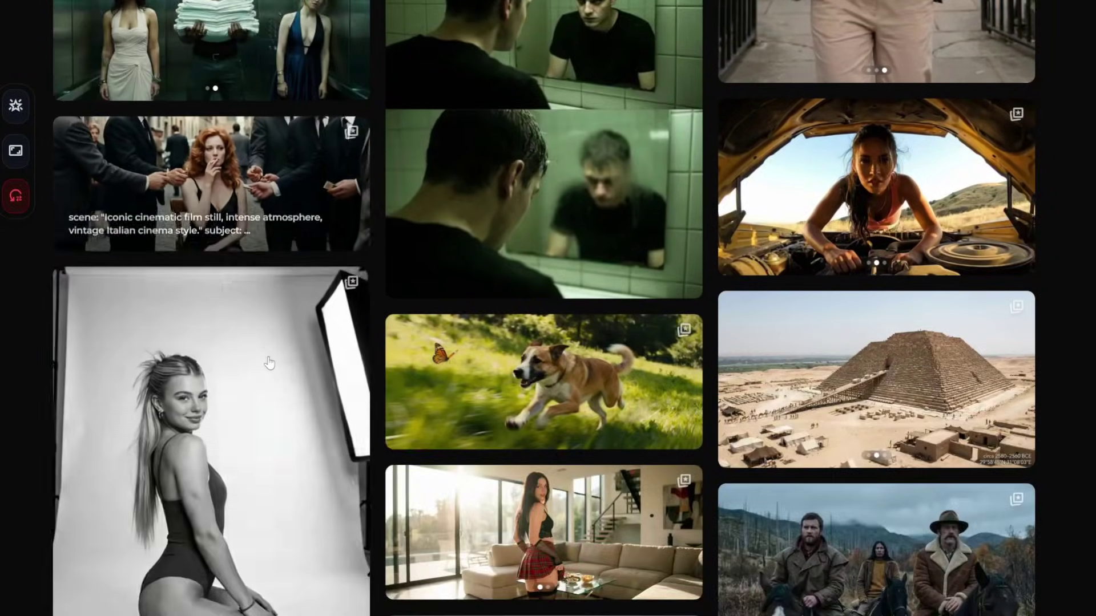
scroll(269, 363, "down", 3)
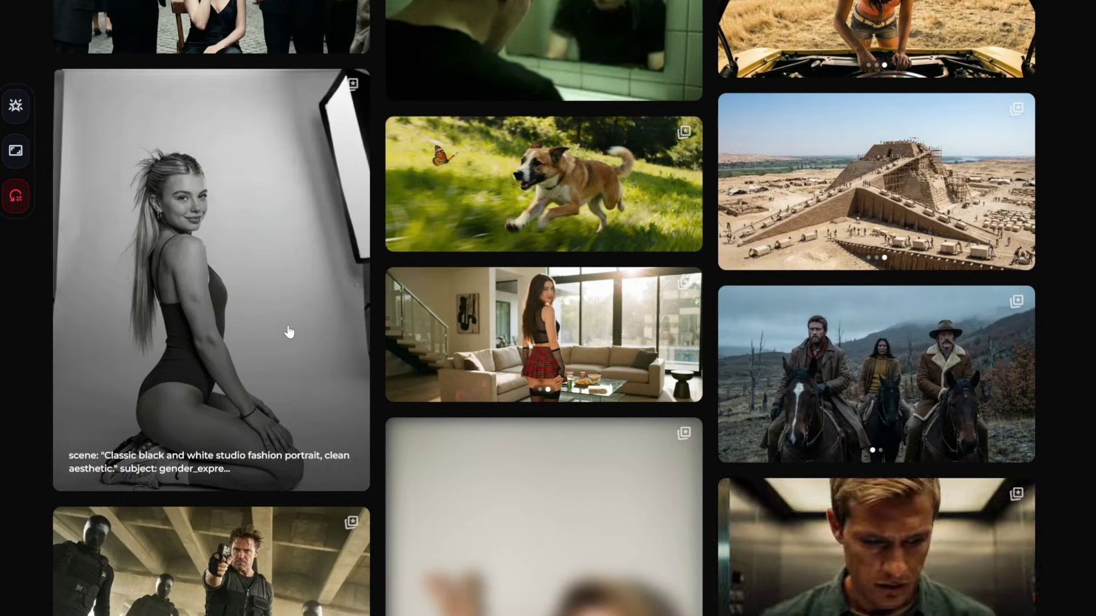
left_click(290, 330)
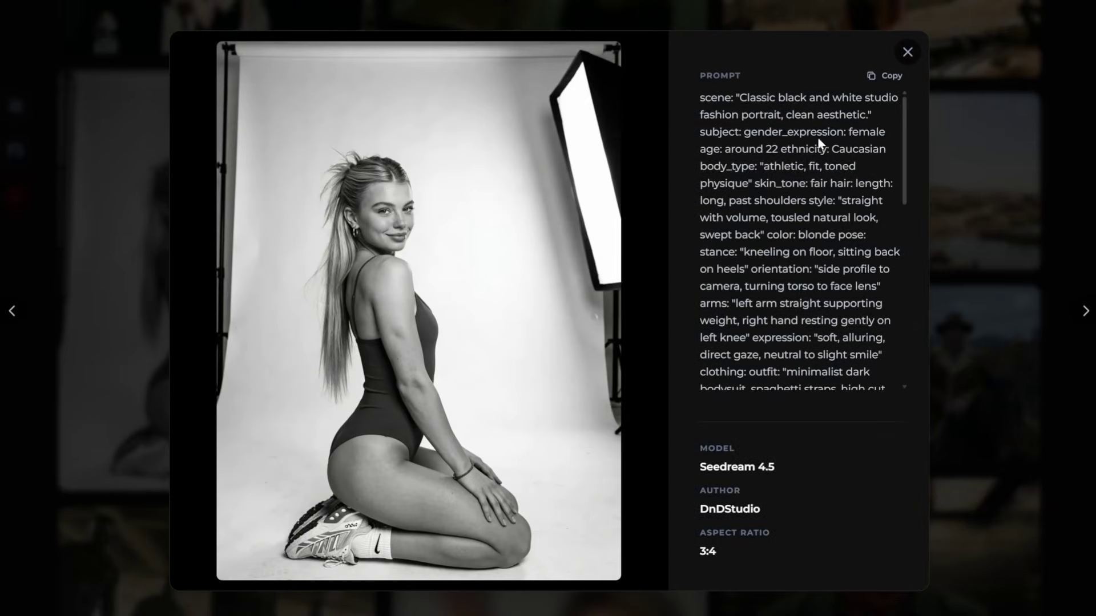
scroll(819, 143, "down", 10)
scroll(850, 120, "up", 10)
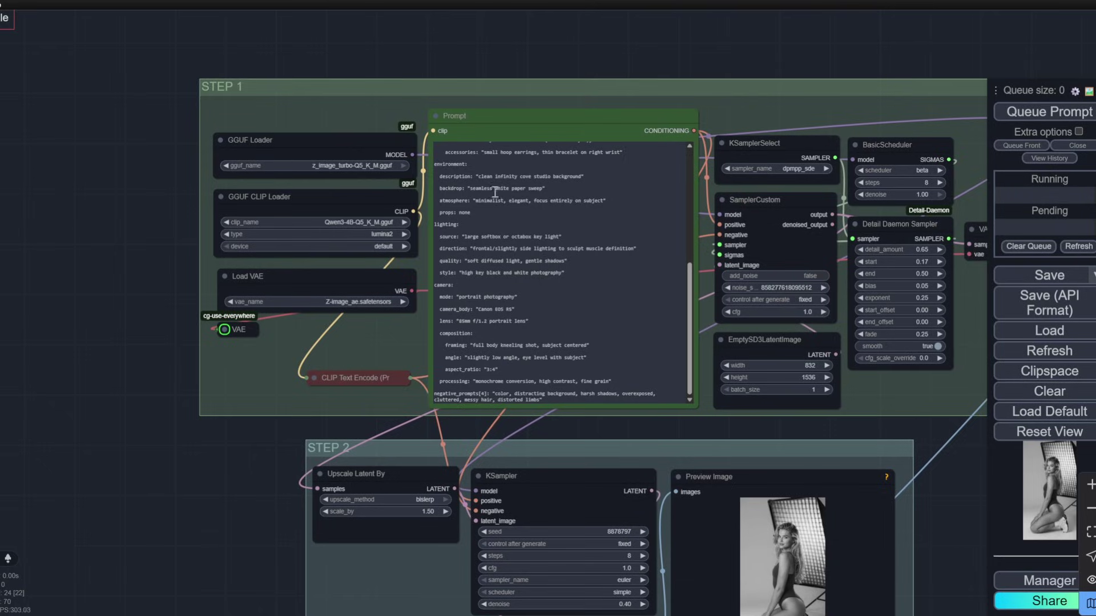
scroll(583, 87, "up", 4)
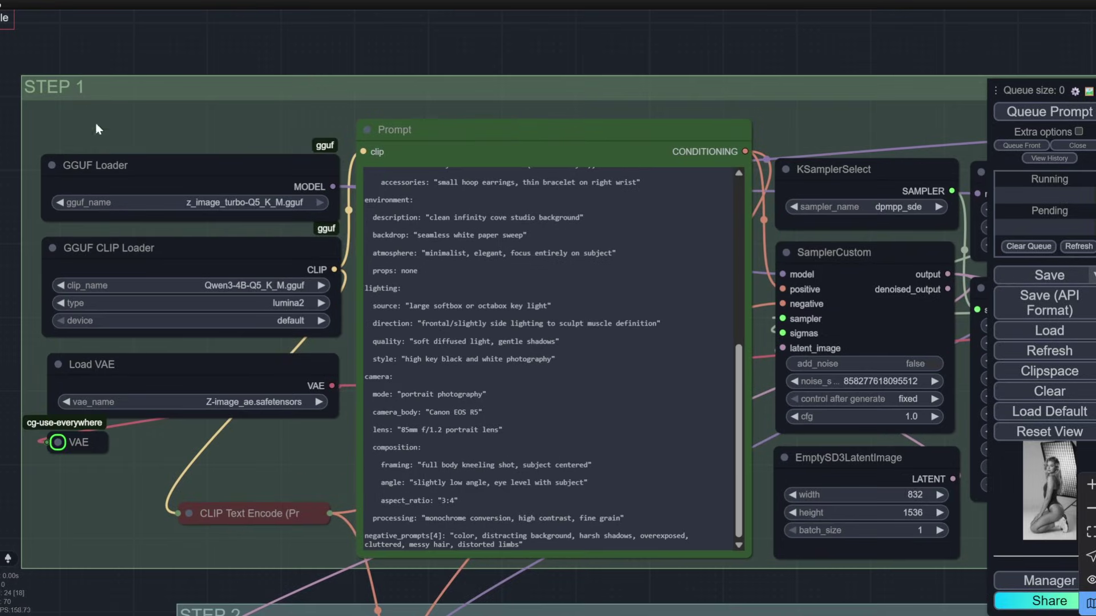
scroll(118, 111, "up", 3)
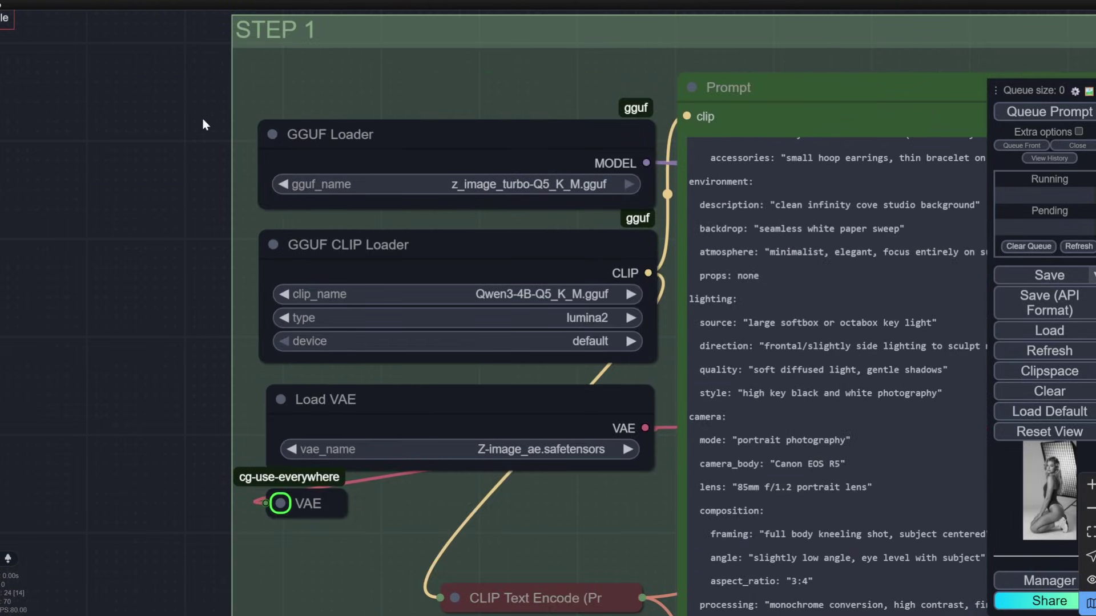
left_click_drag(168, 127, 106, 125)
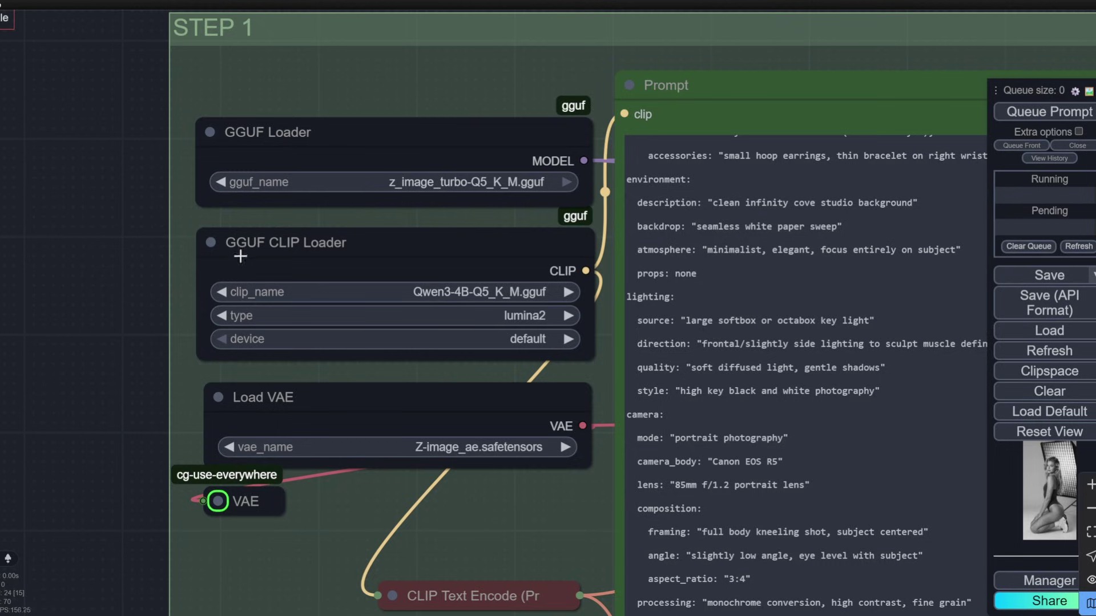
scroll(312, 264, "down", 2)
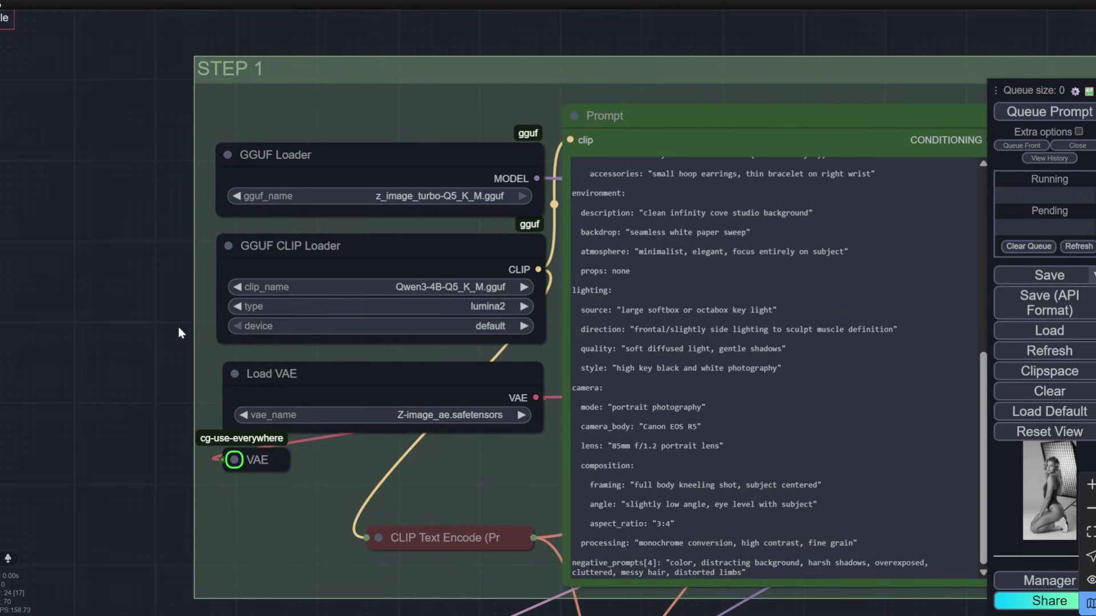
scroll(458, 230, "up", 3)
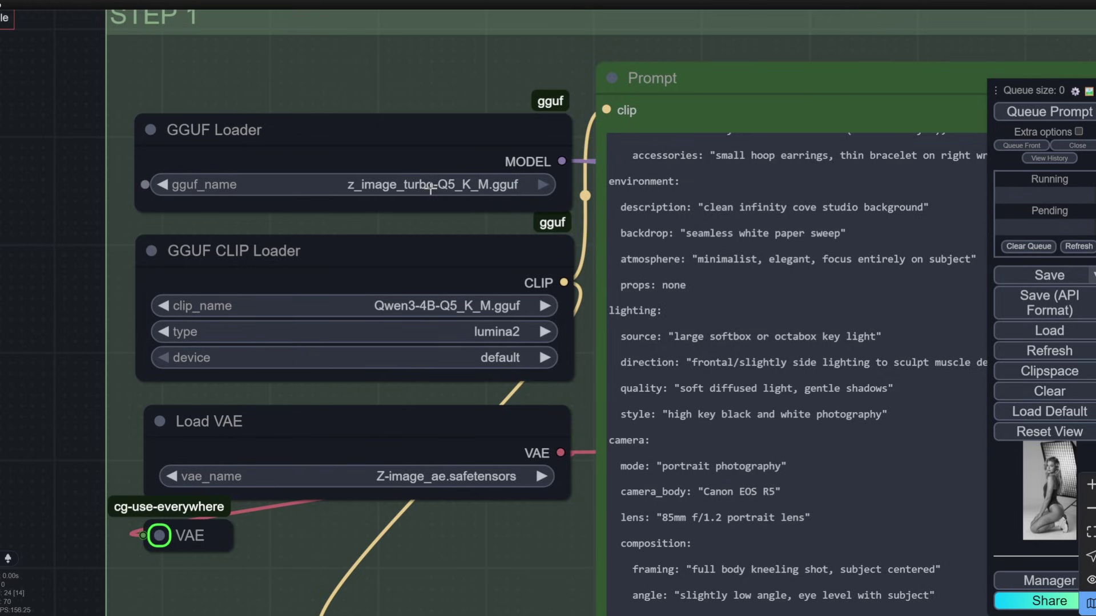
scroll(431, 190, "down", 6)
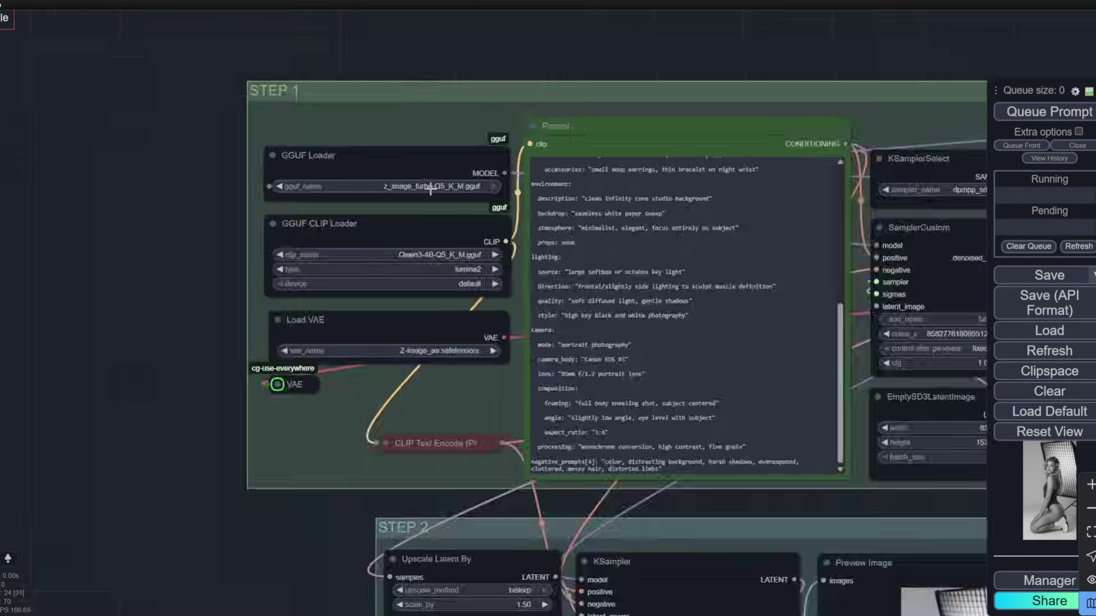
left_click_drag(301, 423, 152, 405)
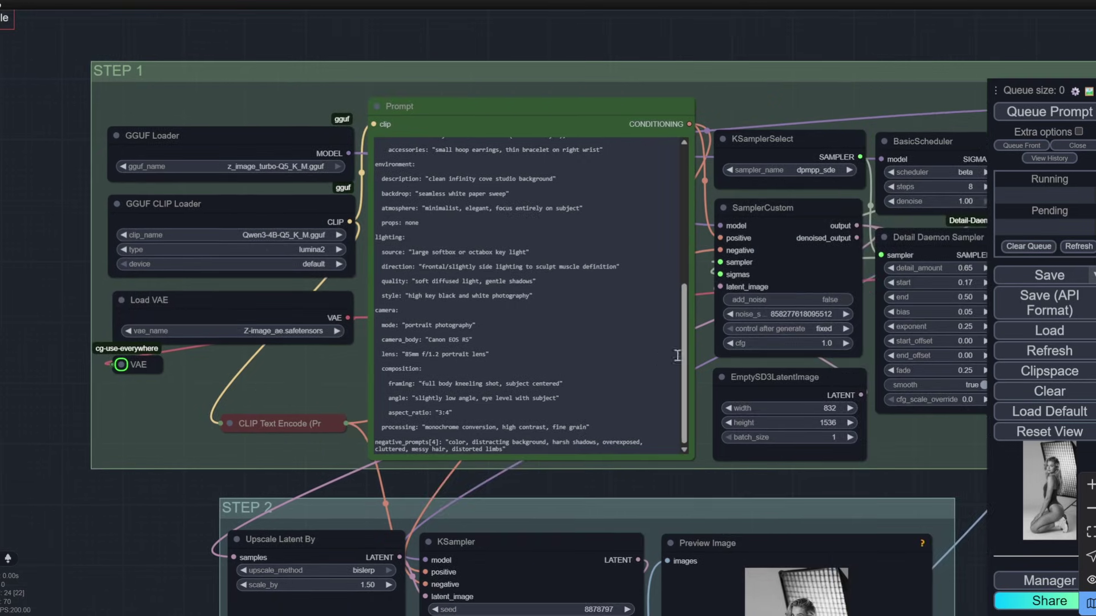
left_click_drag(800, 84, 572, 69)
scroll(639, 166, "up", 5)
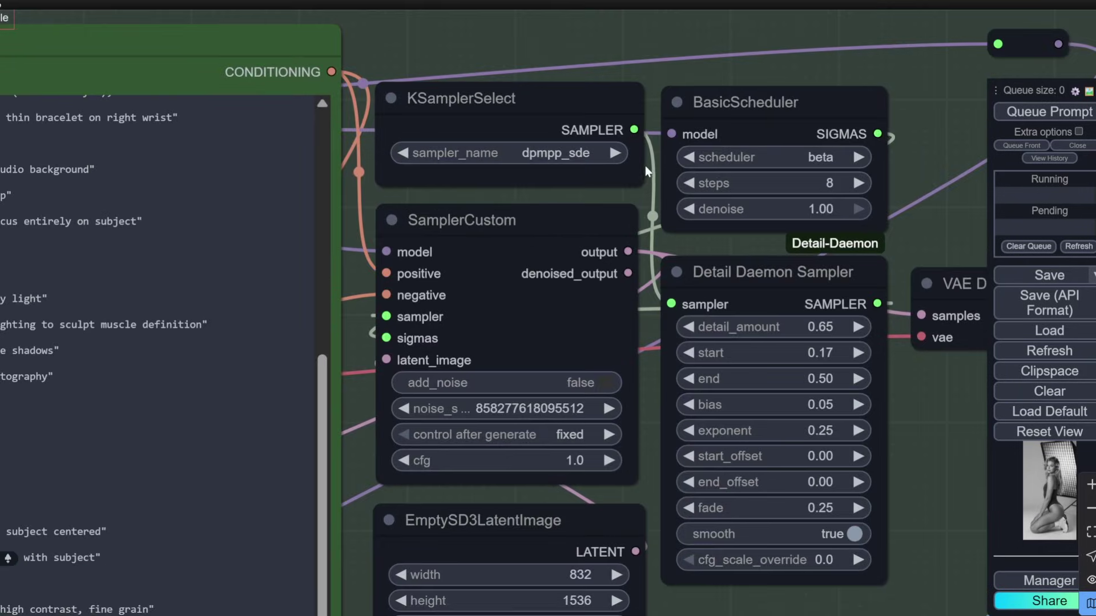
scroll(646, 196, "up", 1)
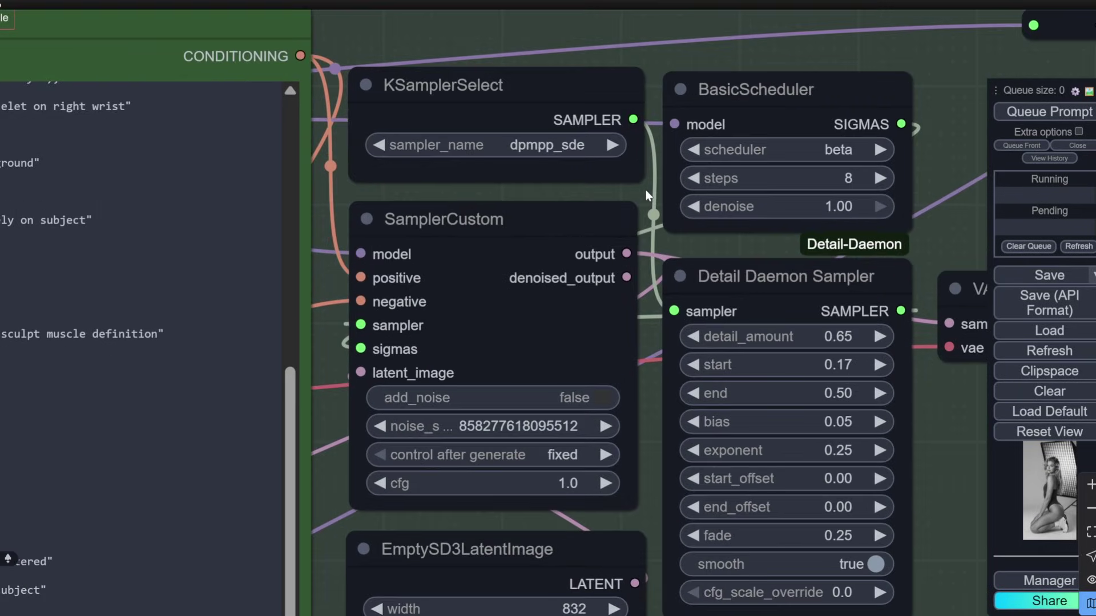
scroll(645, 190, "down", 2)
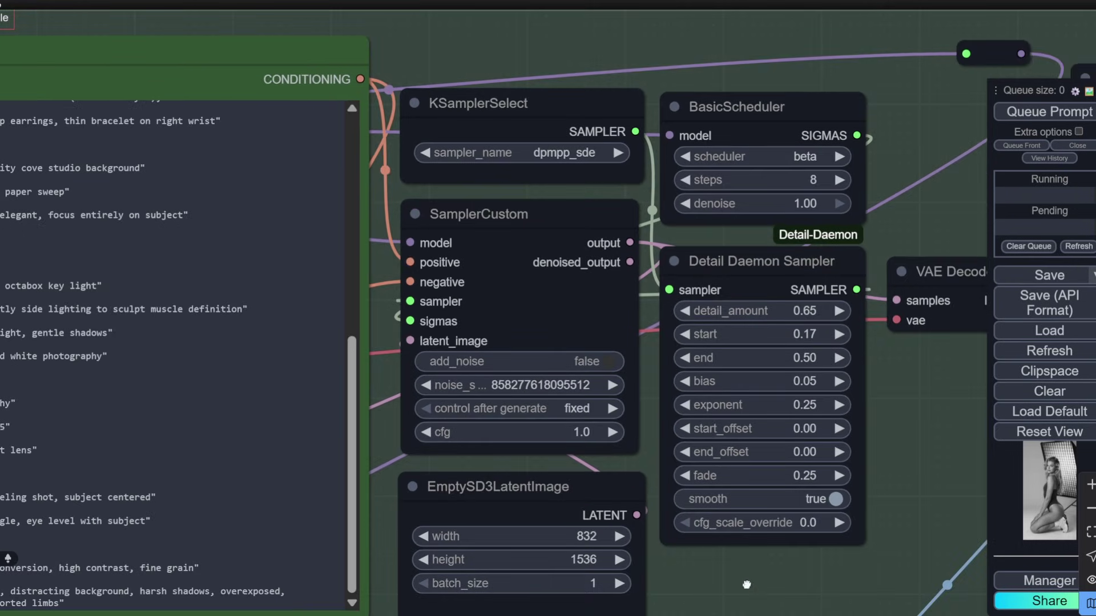
left_click_drag(747, 585, 698, 581)
scroll(762, 163, "up", 3)
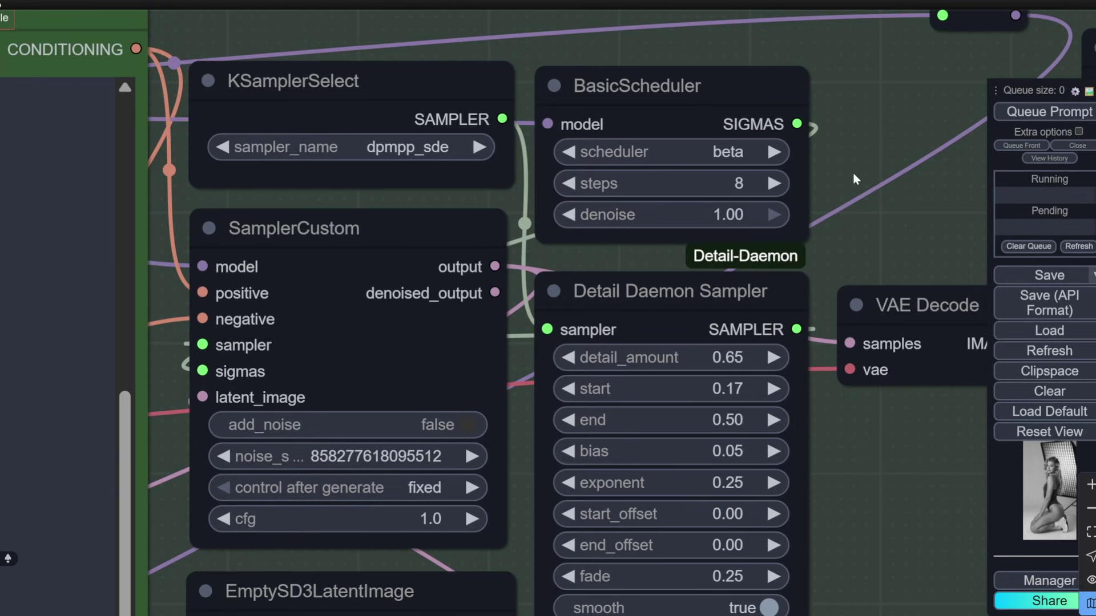
scroll(852, 173, "down", 3)
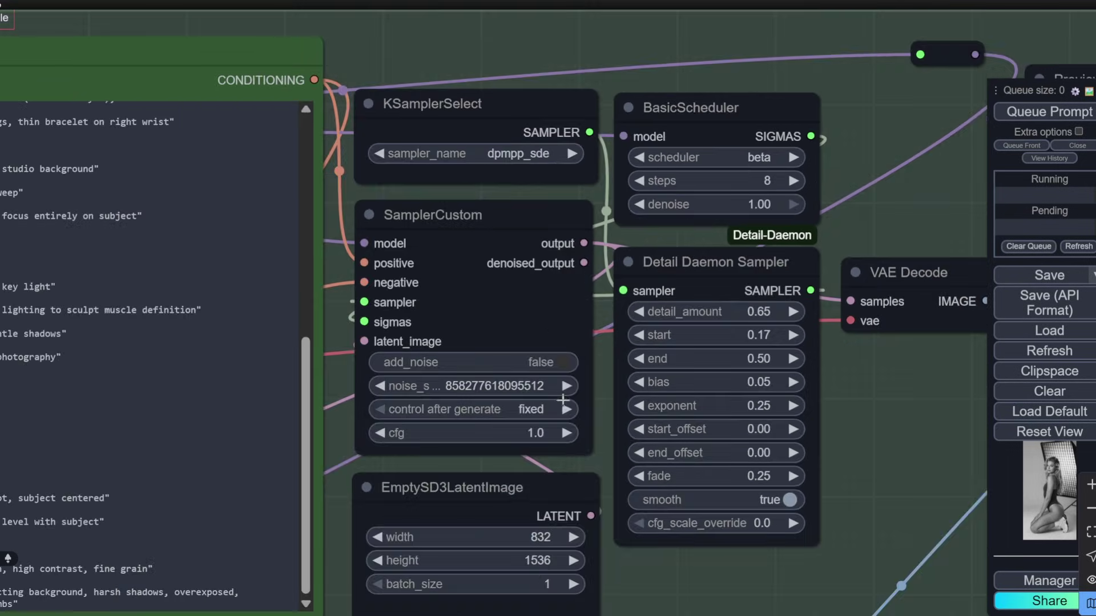
scroll(592, 422, "up", 2)
scroll(593, 423, "down", 3)
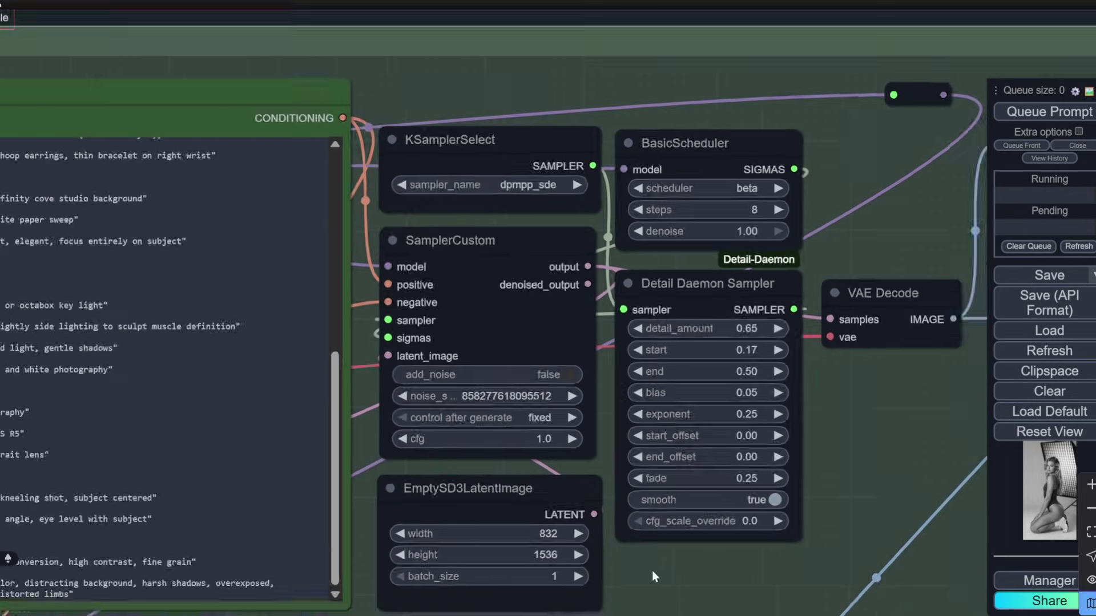
scroll(652, 570, "right", 2)
scroll(761, 347, "up", 2)
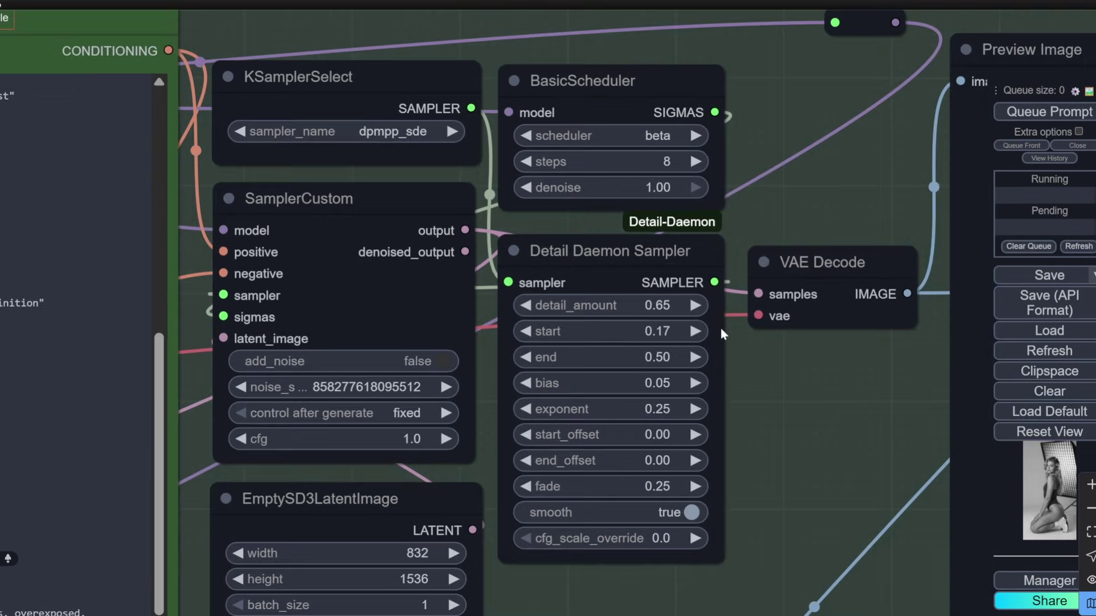
scroll(562, 250, "up", 2)
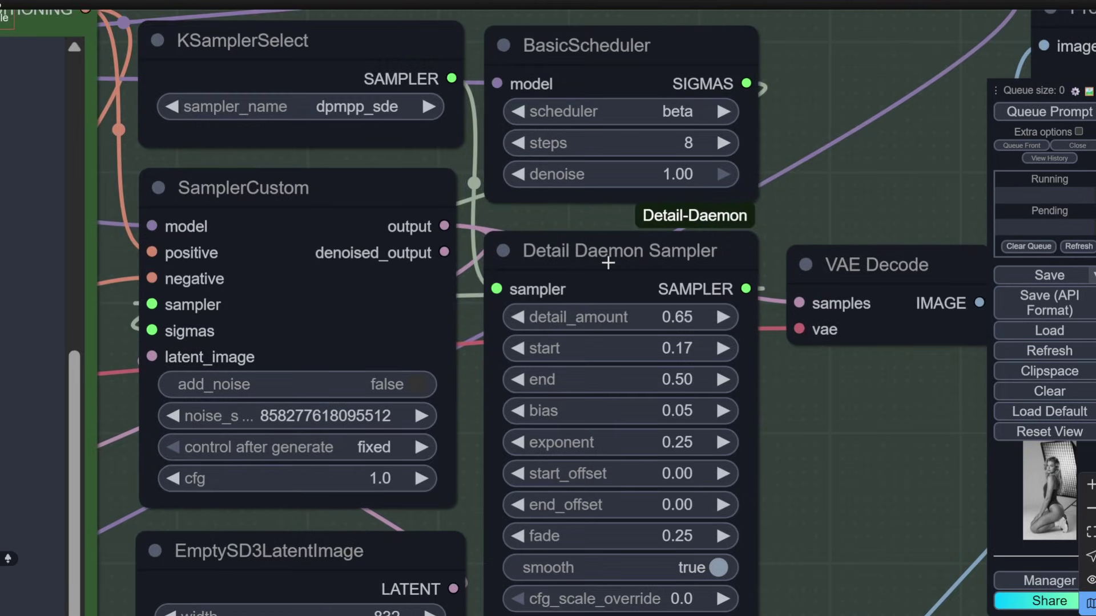
scroll(608, 264, "down", 2)
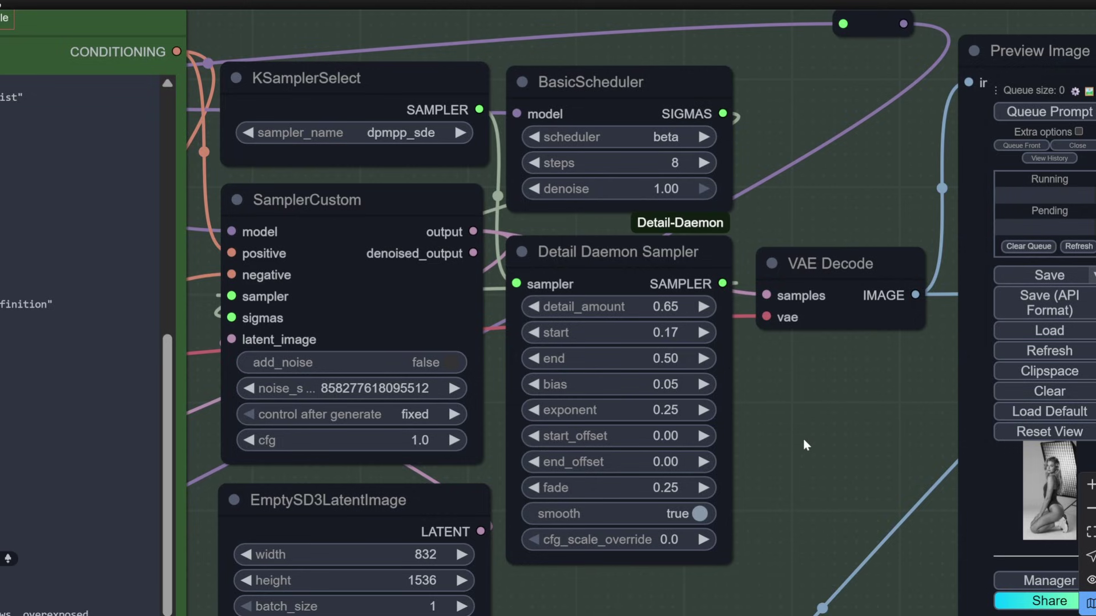
scroll(803, 440, "up", 3)
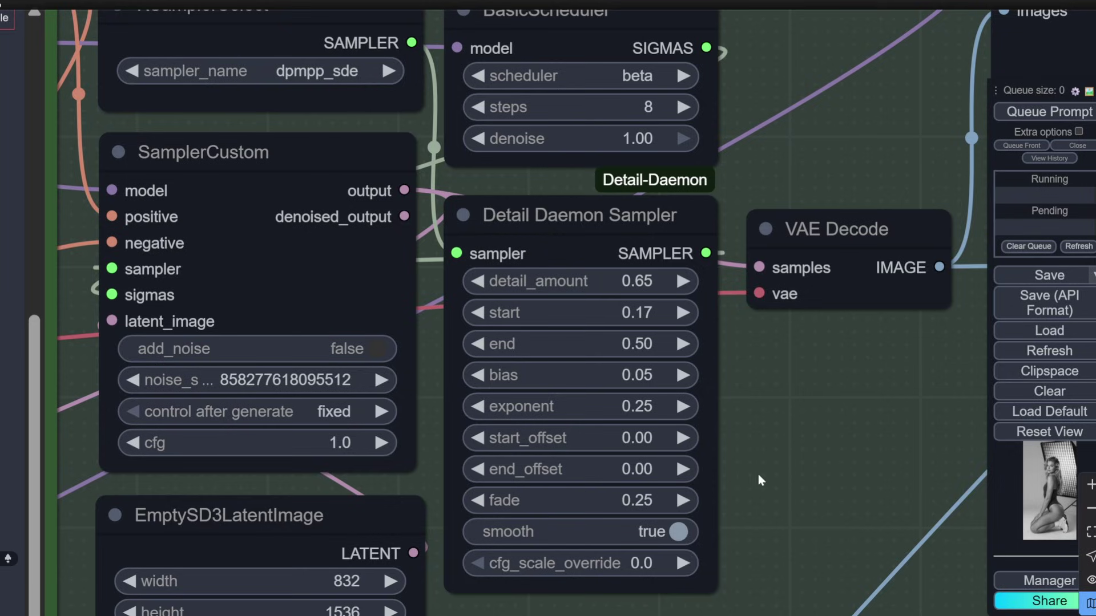
scroll(758, 474, "down", 9)
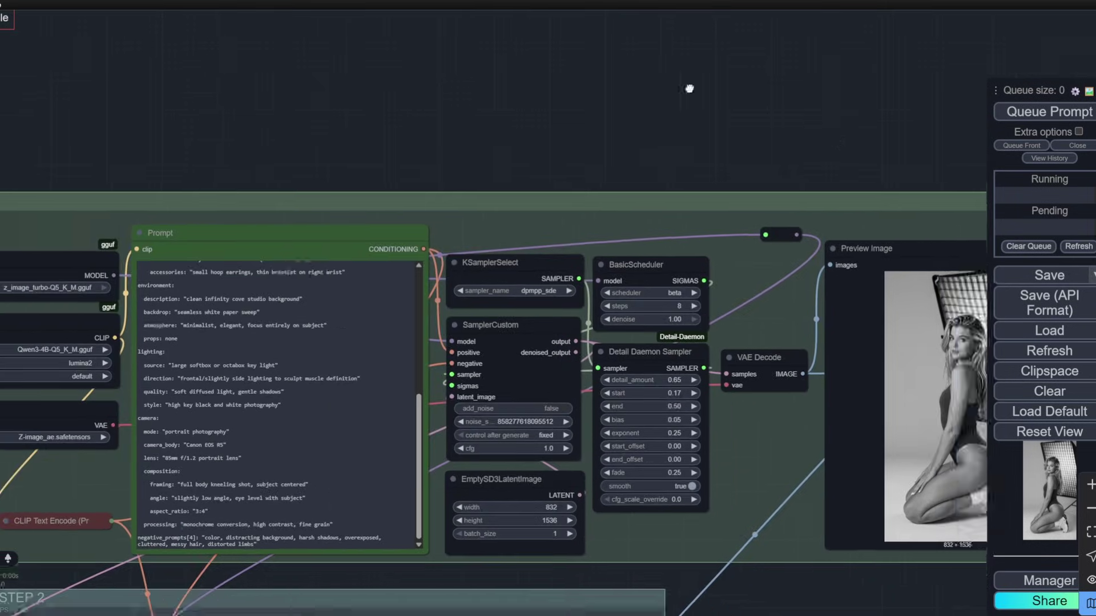
left_click_drag(685, 88, 303, 68)
scroll(357, 185, "up", 5)
scroll(360, 186, "up", 3)
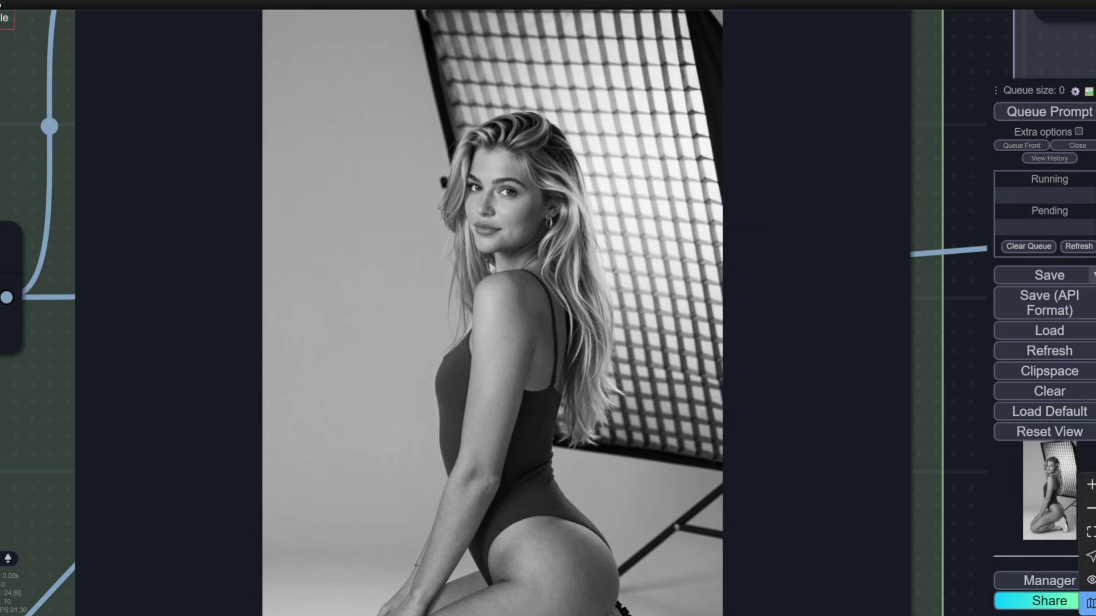
scroll(441, 183, "down", 4)
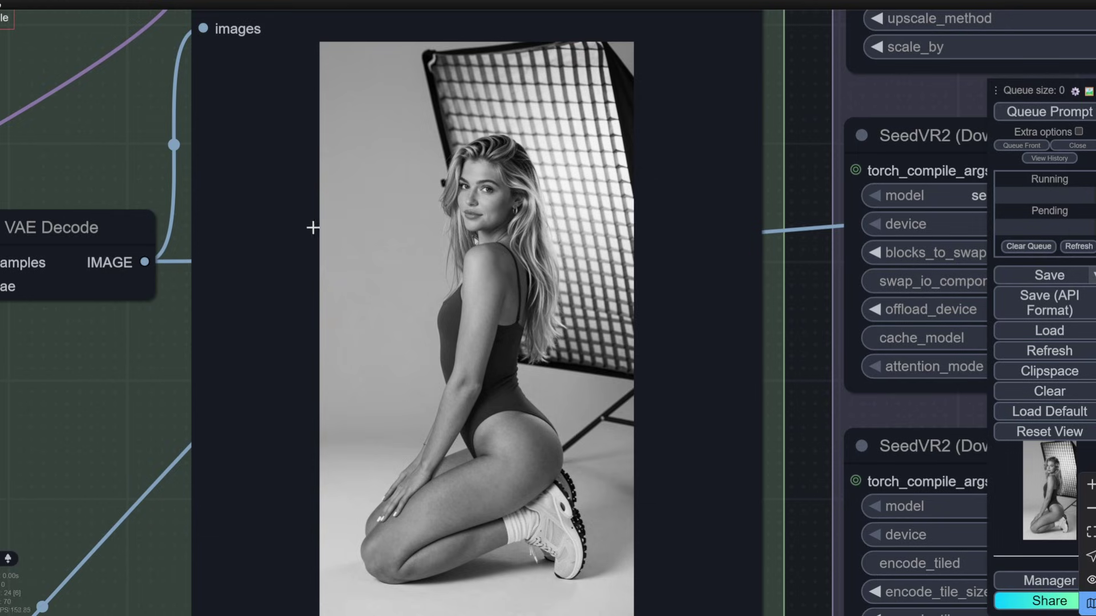
scroll(312, 225, "up", 2)
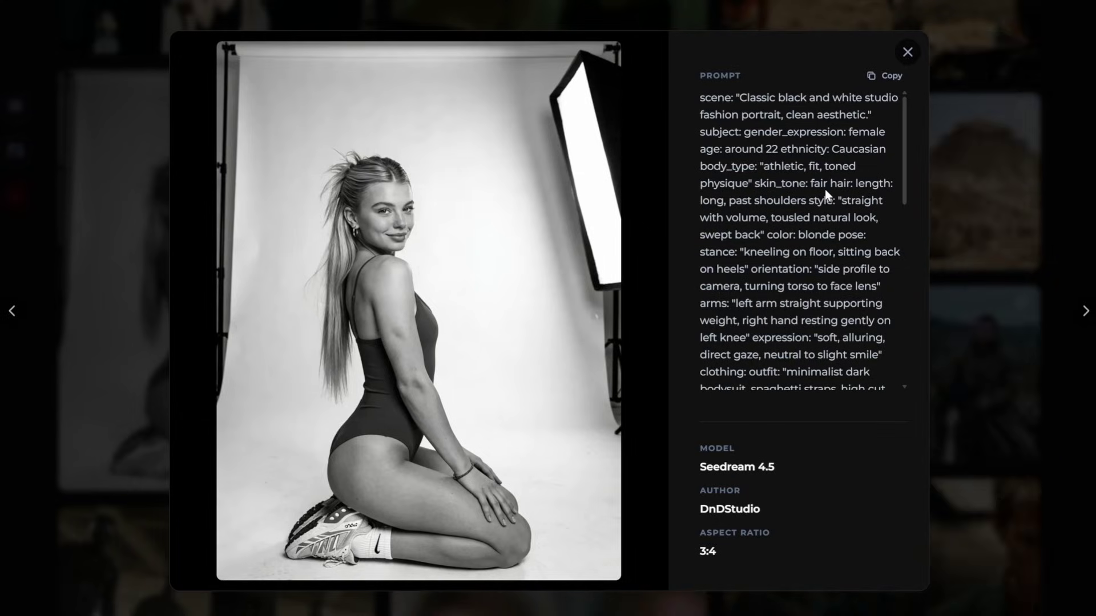
scroll(836, 183, "down", 5)
scroll(821, 300, "up", 6)
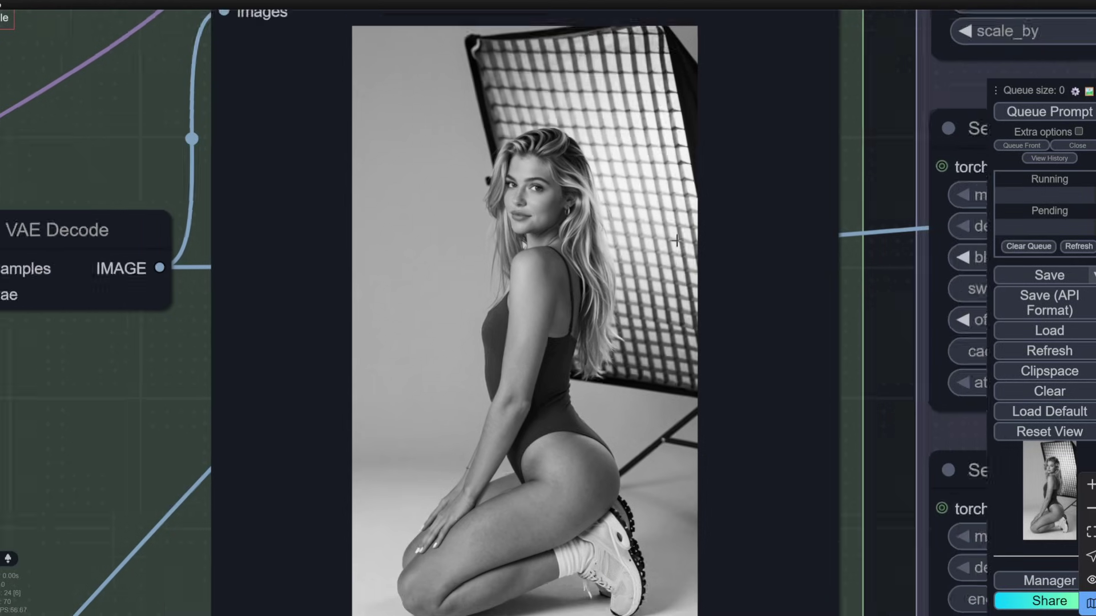
scroll(646, 268, "down", 2)
scroll(646, 268, "up", 3)
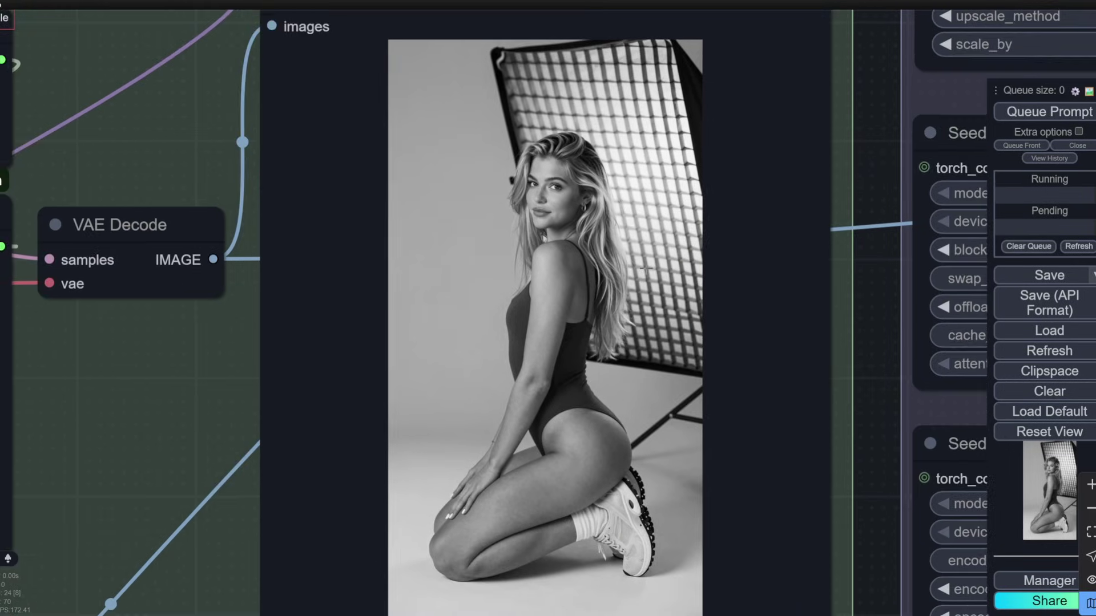
scroll(645, 268, "up", 1)
scroll(645, 267, "down", 3)
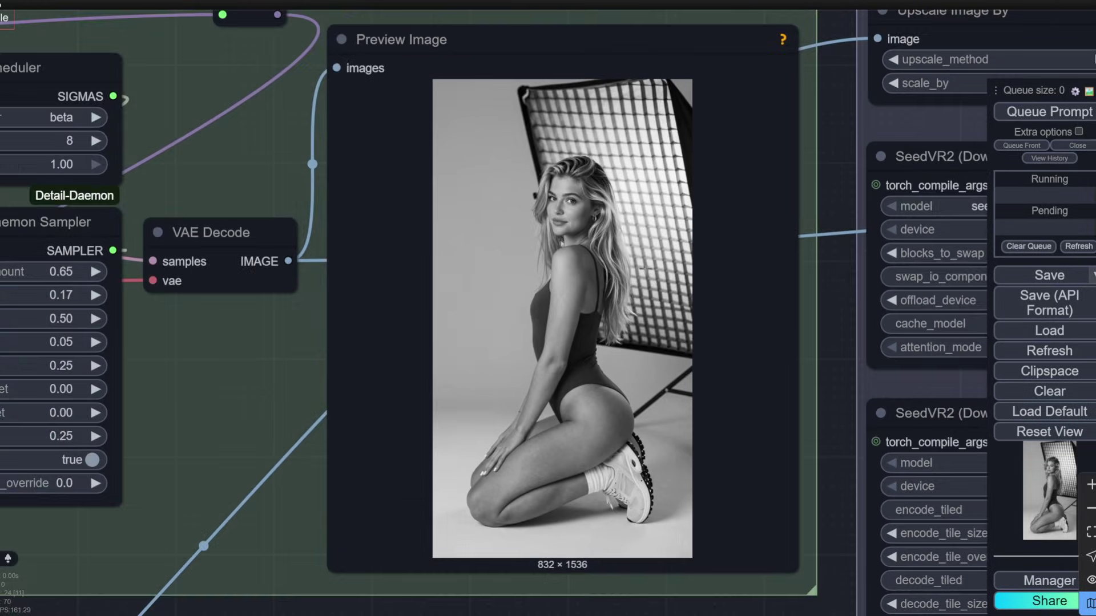
scroll(573, 184, "up", 15)
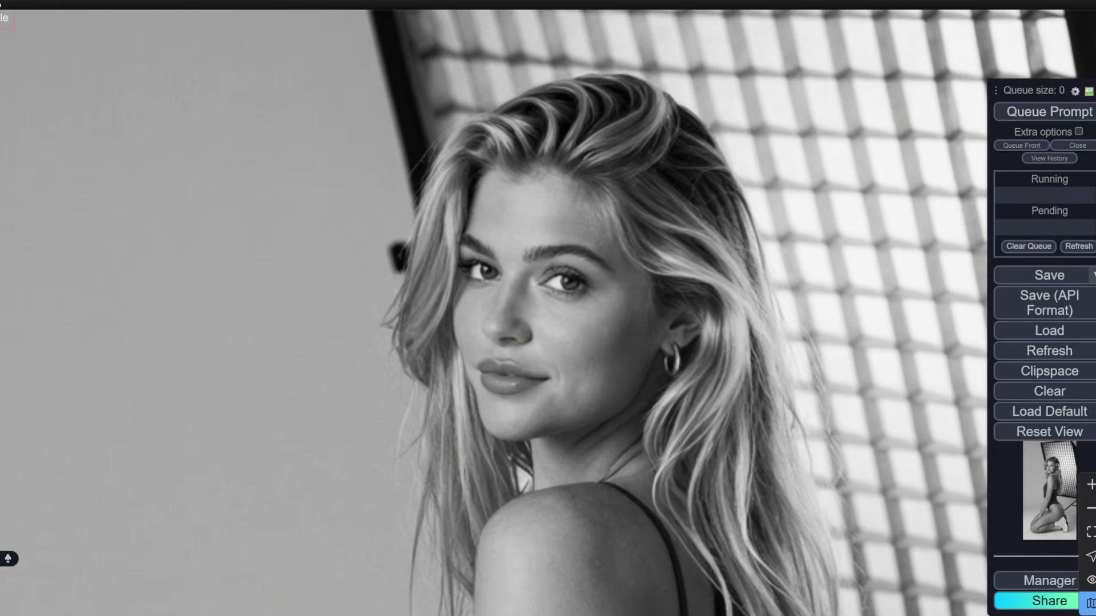
scroll(519, 211, "down", 15)
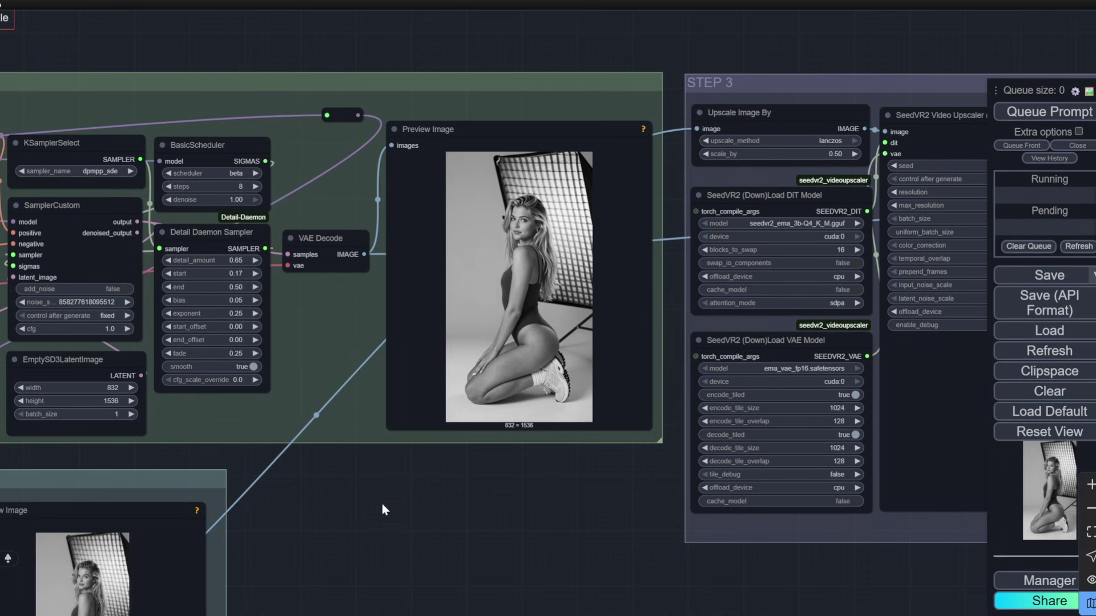
left_click_drag(382, 503, 704, 390)
left_click_drag(265, 300, 922, 176)
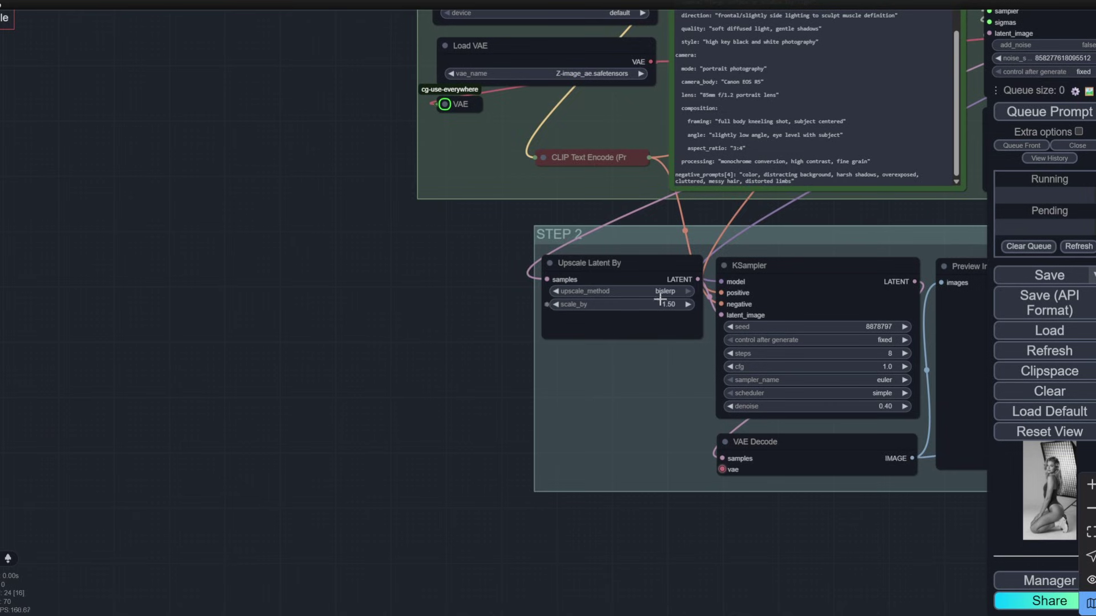
scroll(658, 295, "up", 7)
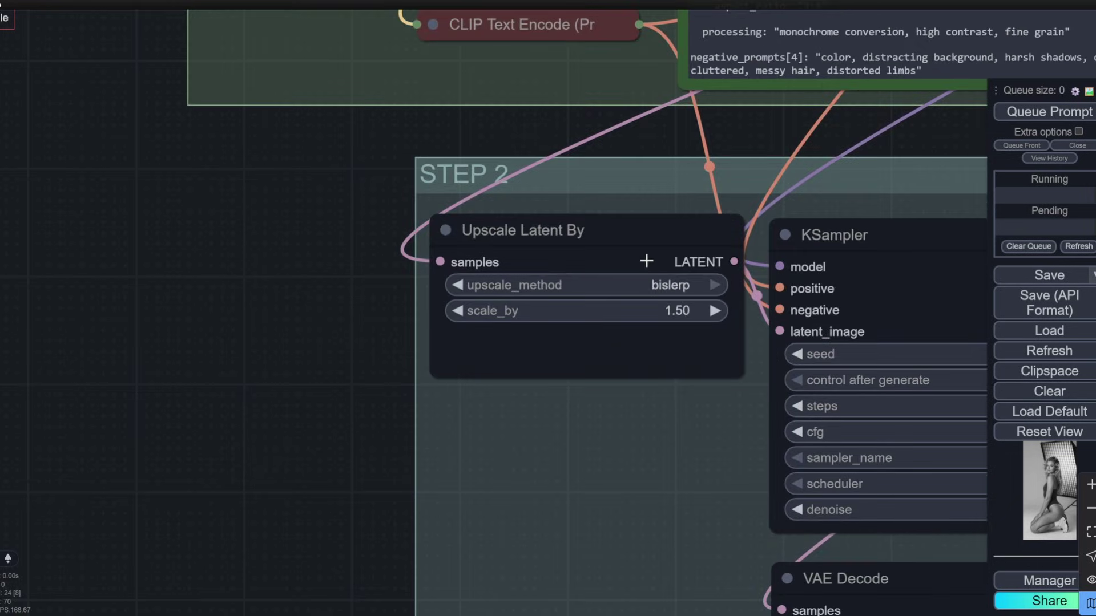
scroll(646, 260, "up", 2)
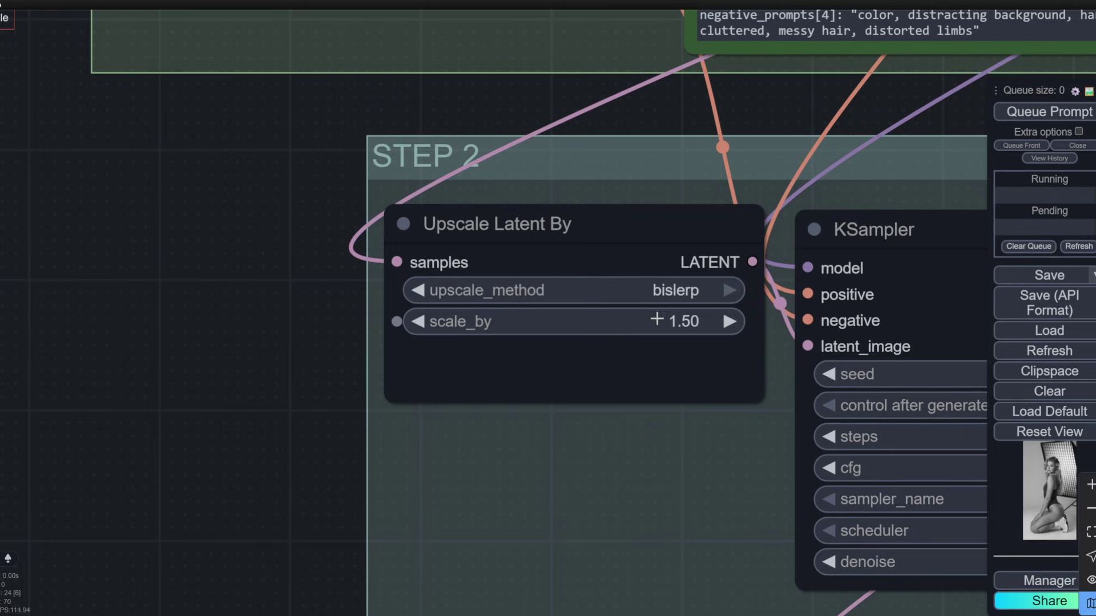
left_click(679, 289)
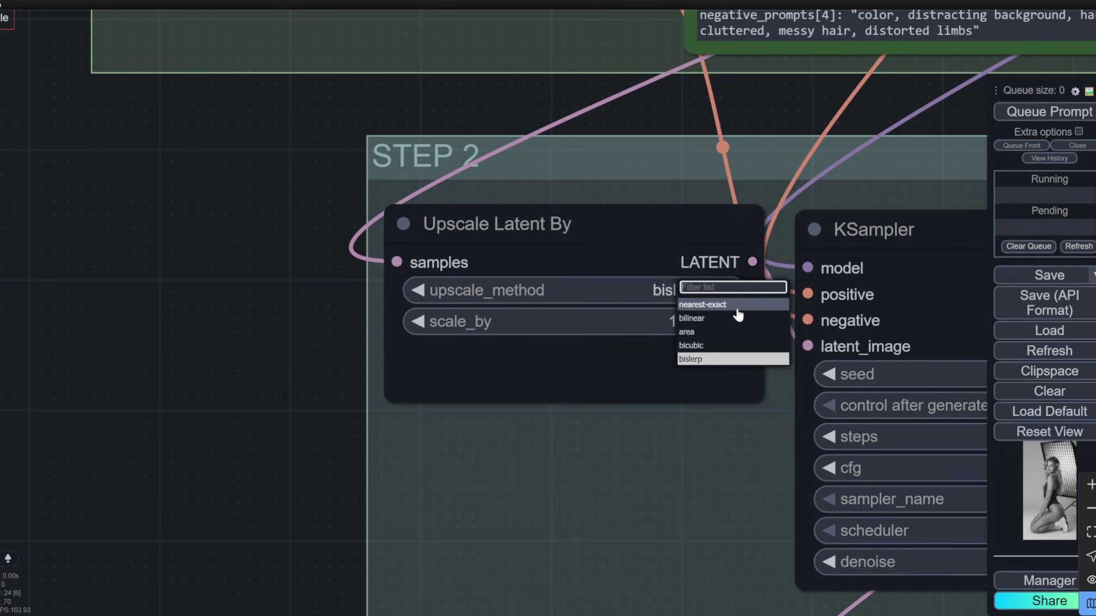
scroll(206, 387, "down", 14)
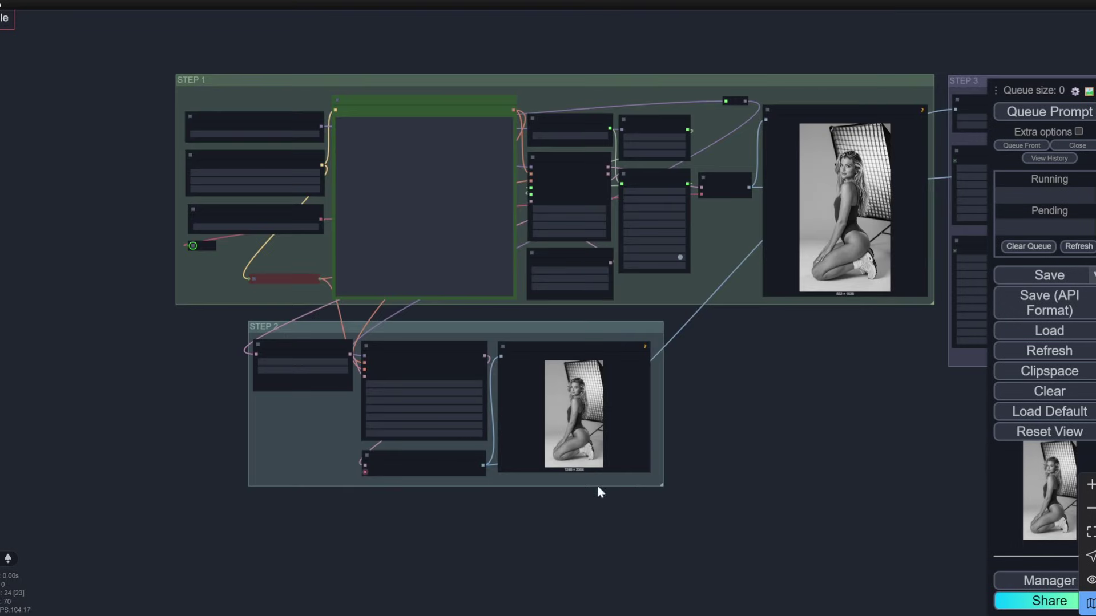
scroll(577, 447, "up", 9)
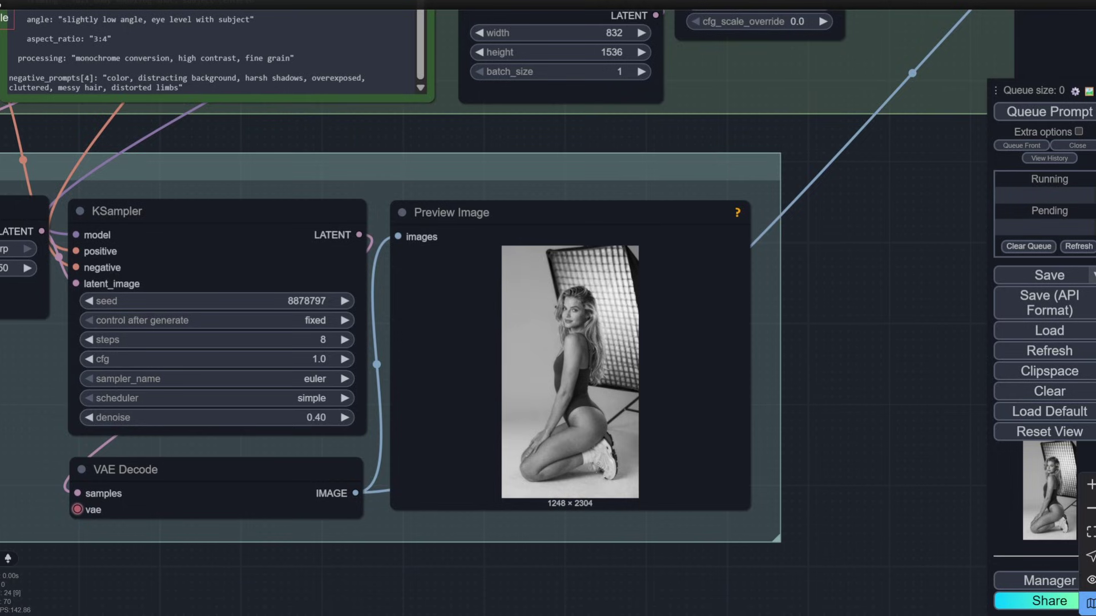
scroll(498, 318, "up", 9)
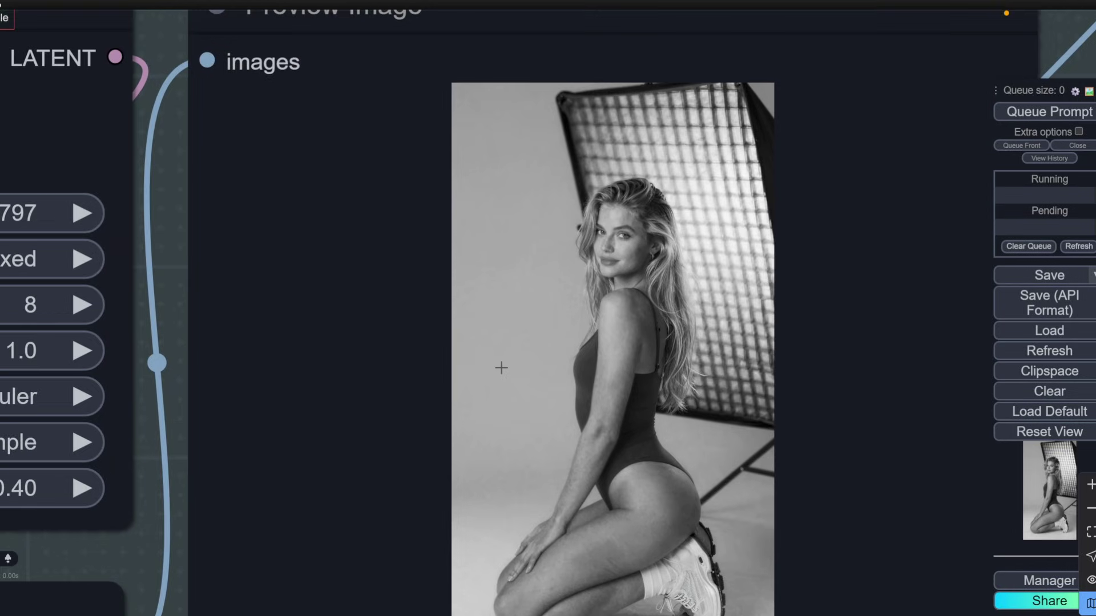
scroll(694, 231, "up", 7)
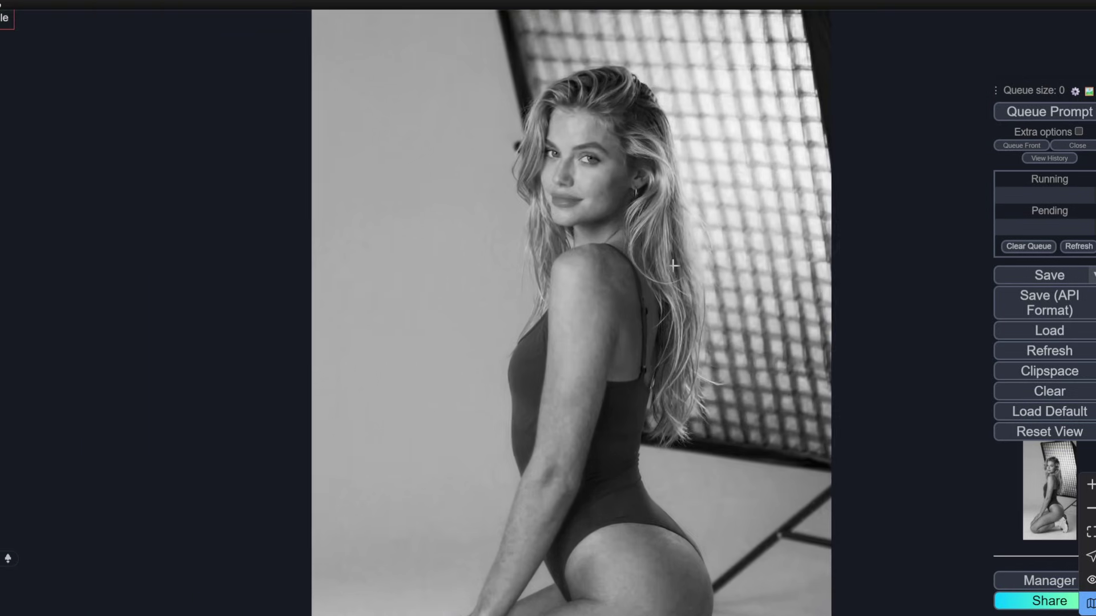
scroll(579, 260, "up", 5)
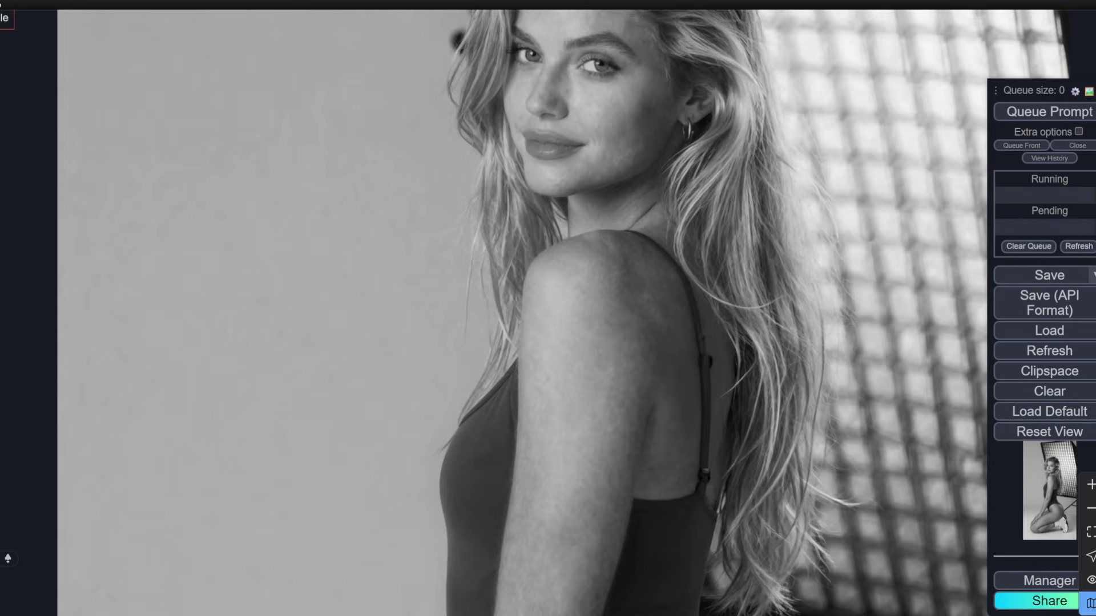
scroll(668, 331, "down", 15)
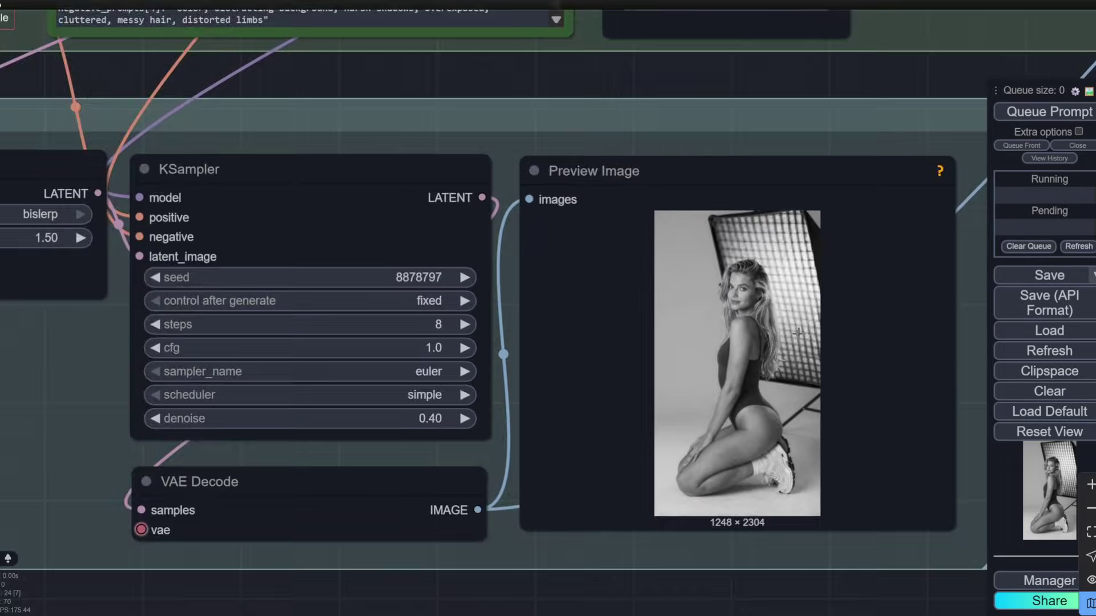
scroll(157, 238, "up", 8)
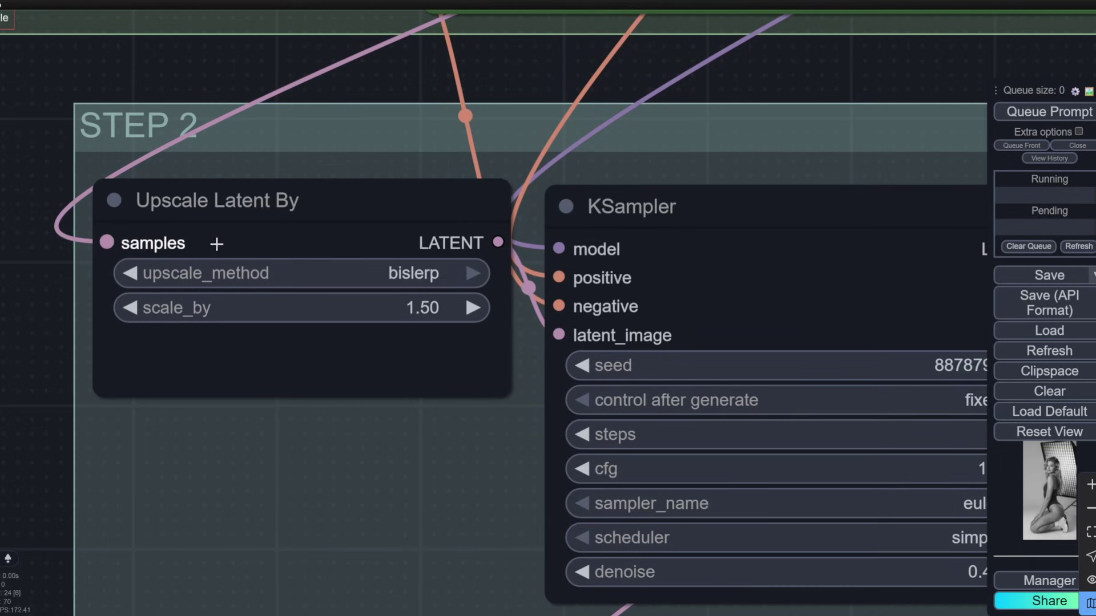
left_click(419, 276)
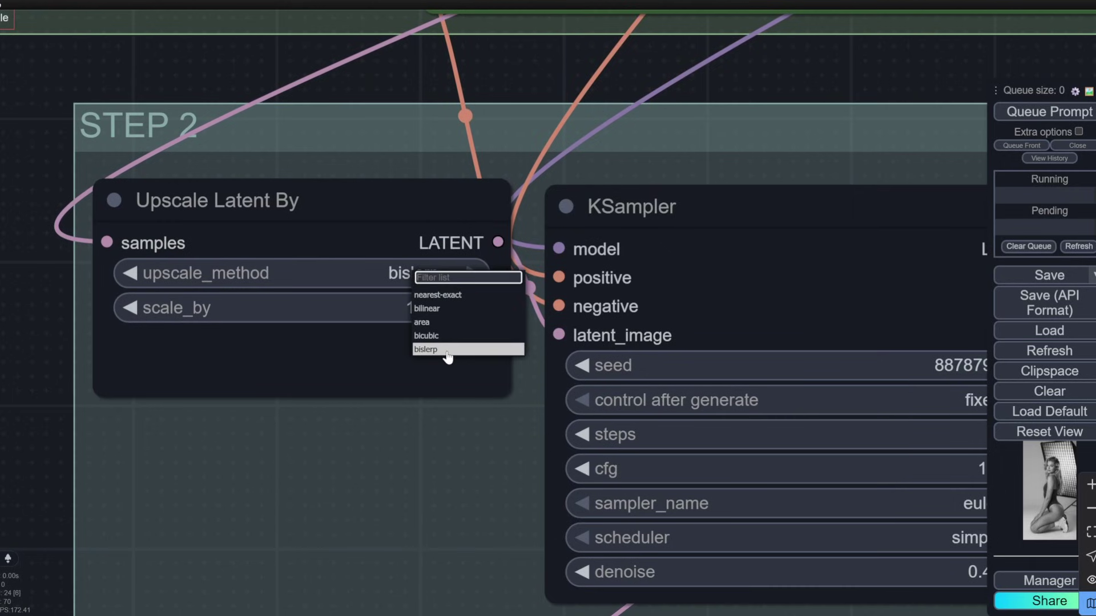
left_click(419, 273)
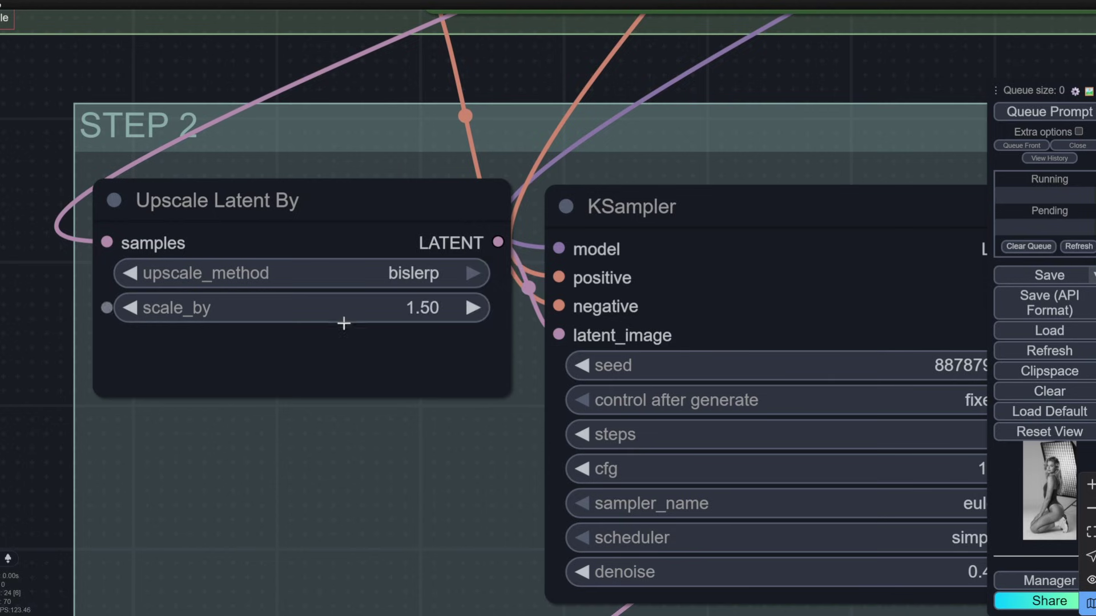
scroll(343, 321, "down", 5)
left_click_drag(264, 387, 185, 350)
scroll(607, 358, "up", 2)
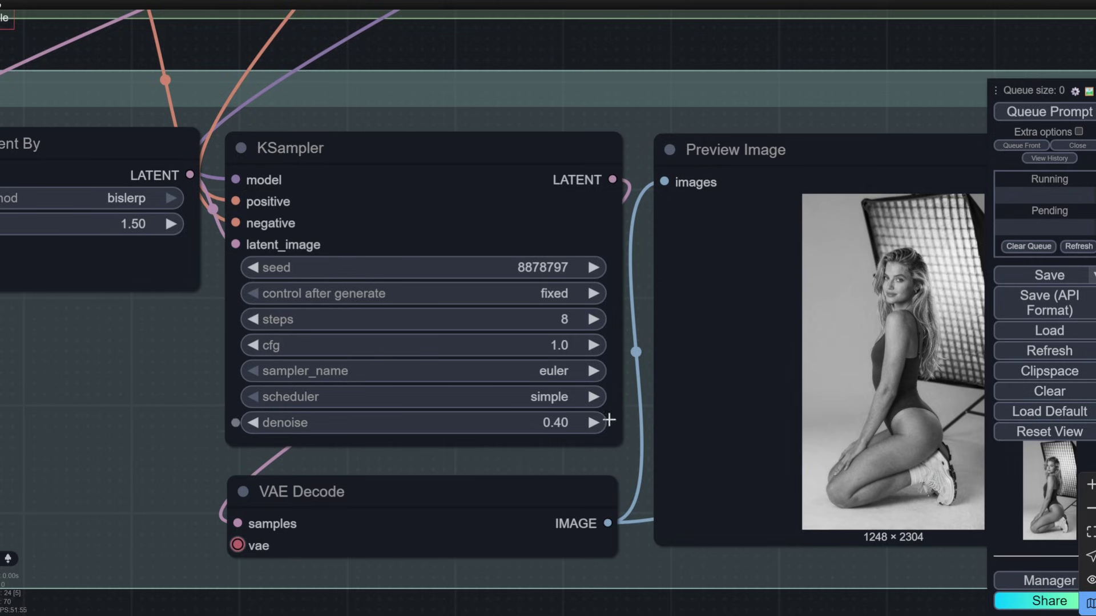
scroll(590, 404, "down", 5)
scroll(873, 360, "up", 5)
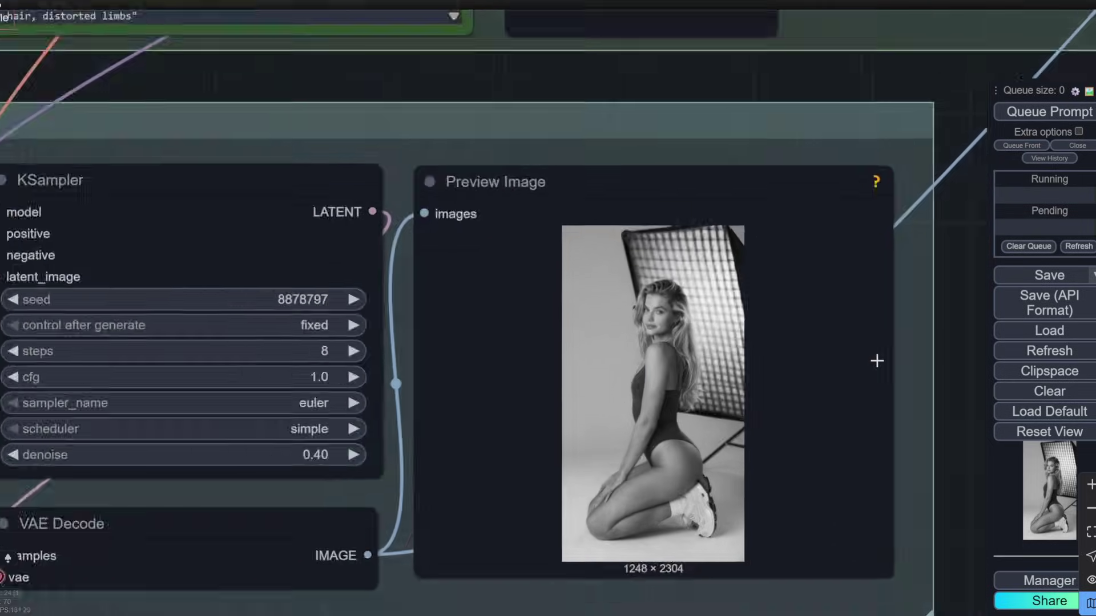
scroll(733, 362, "up", 5)
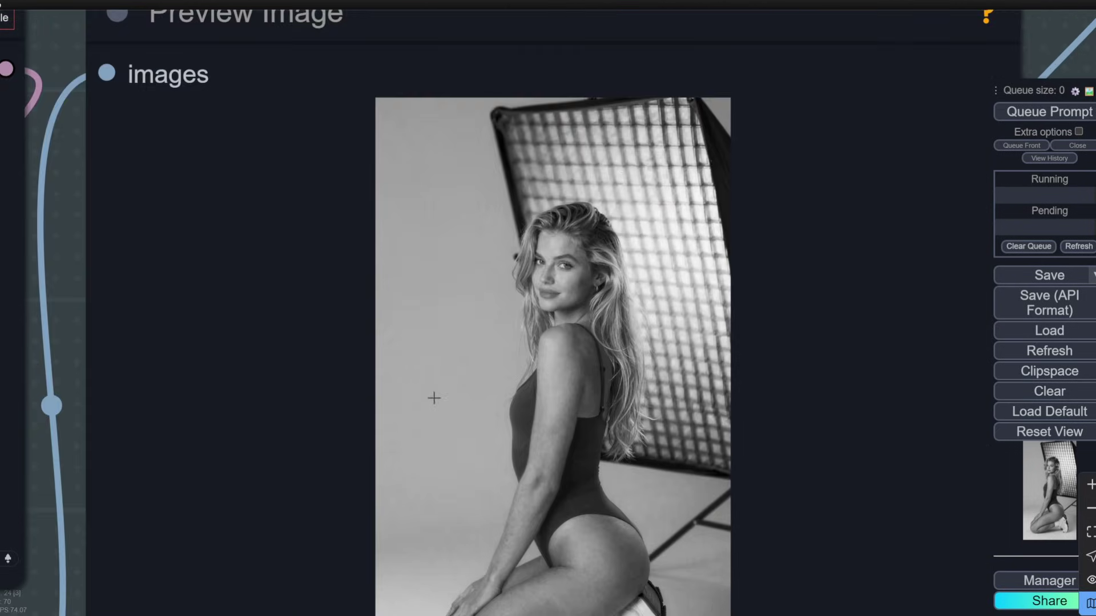
scroll(434, 398, "down", 4)
scroll(521, 559, "down", 2)
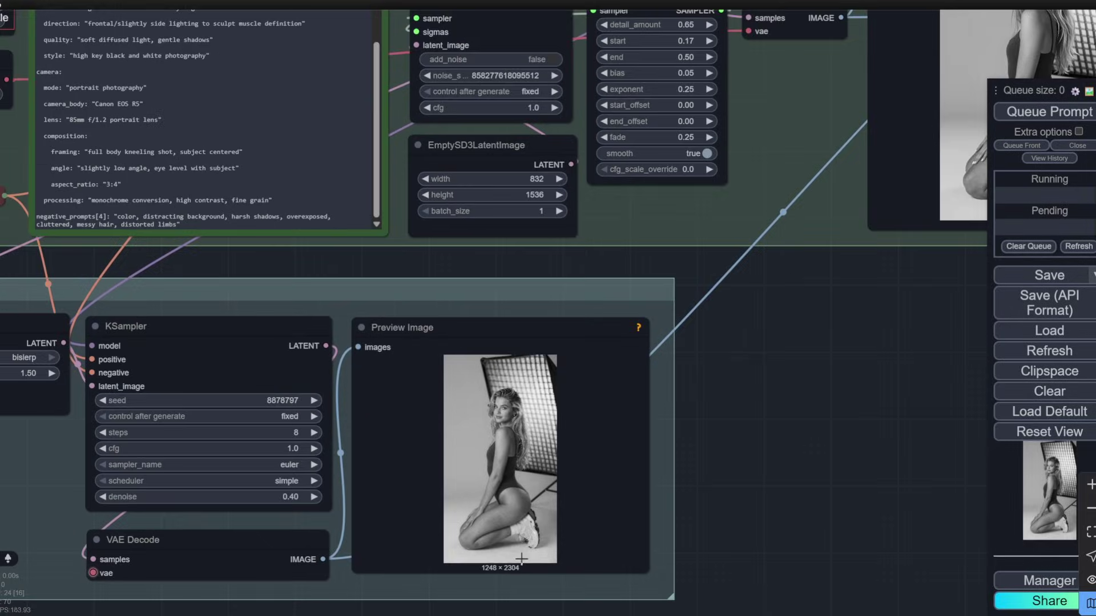
left_click_drag(810, 276, 642, 280)
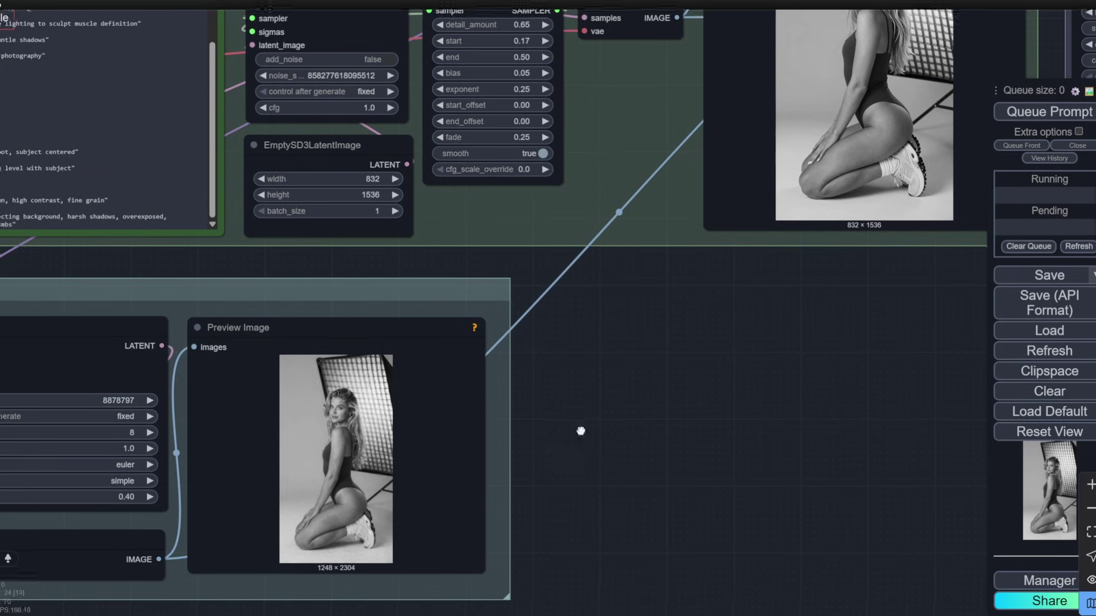
left_click_drag(582, 430, 593, 347)
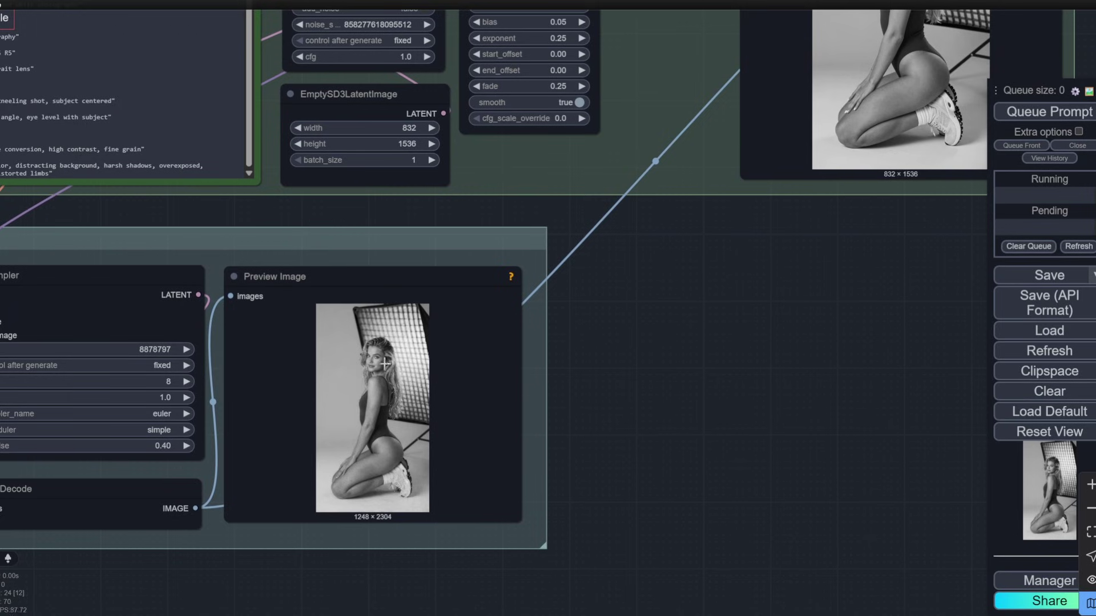
scroll(680, 349, "down", 3)
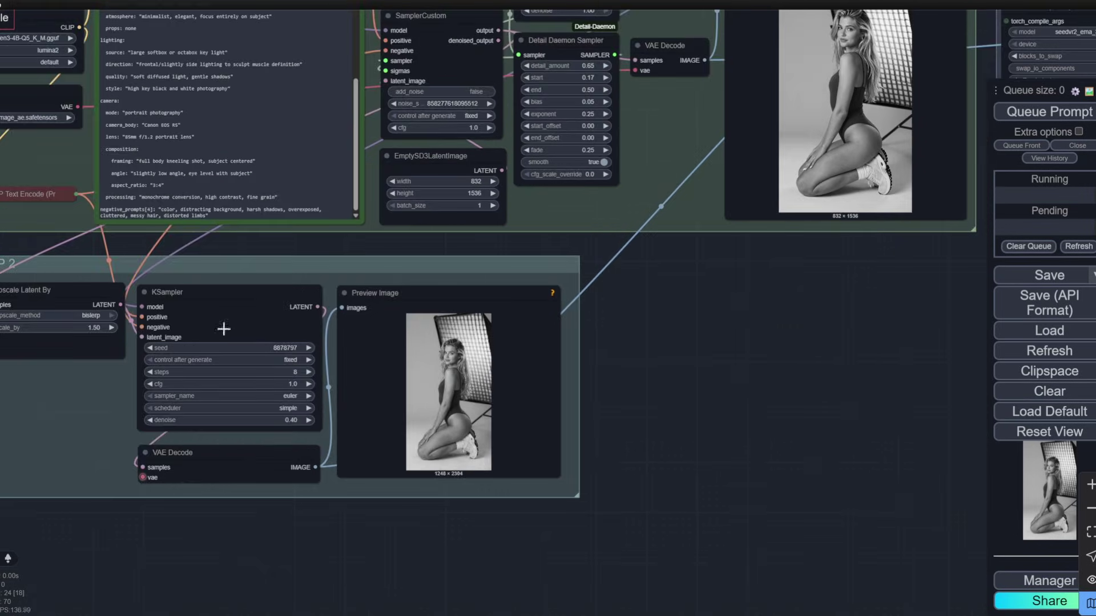
scroll(939, 318, "down", 5)
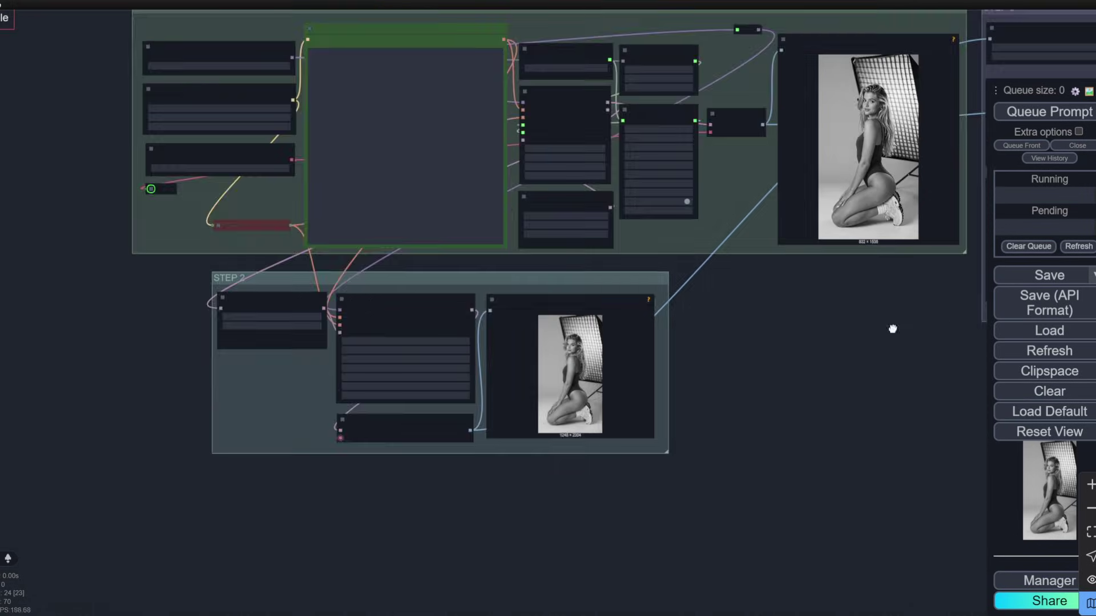
- Pan to the STEP 3 upscale group and zoom in on the SeedVR2 model loaders
left_click_drag(893, 326, 174, 521)
scroll(215, 252, "up", 10)
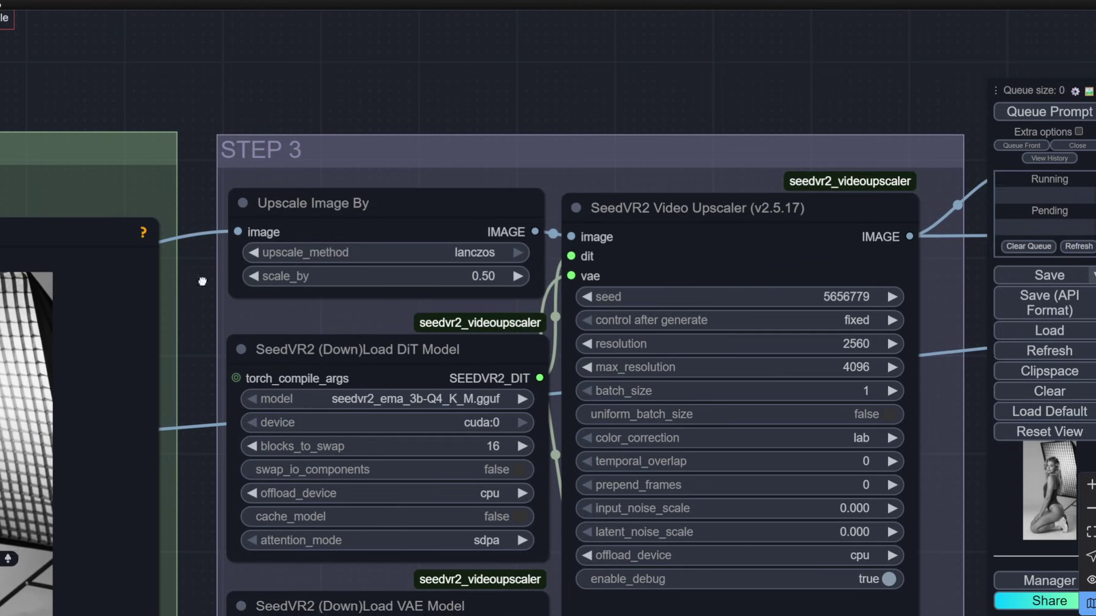
scroll(218, 229, "up", 3)
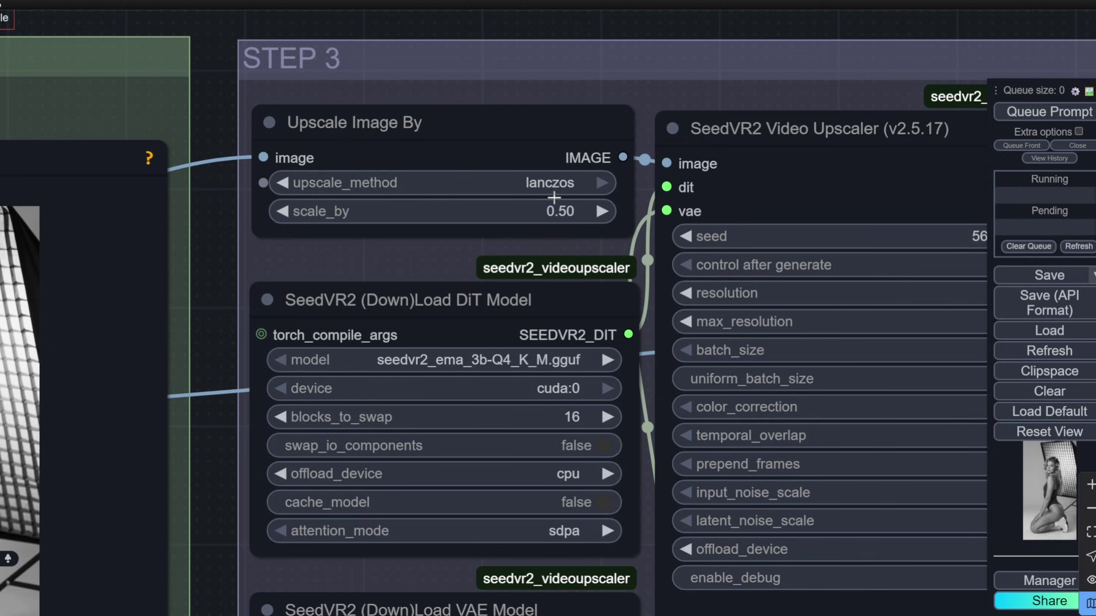
scroll(526, 106, "down", 4)
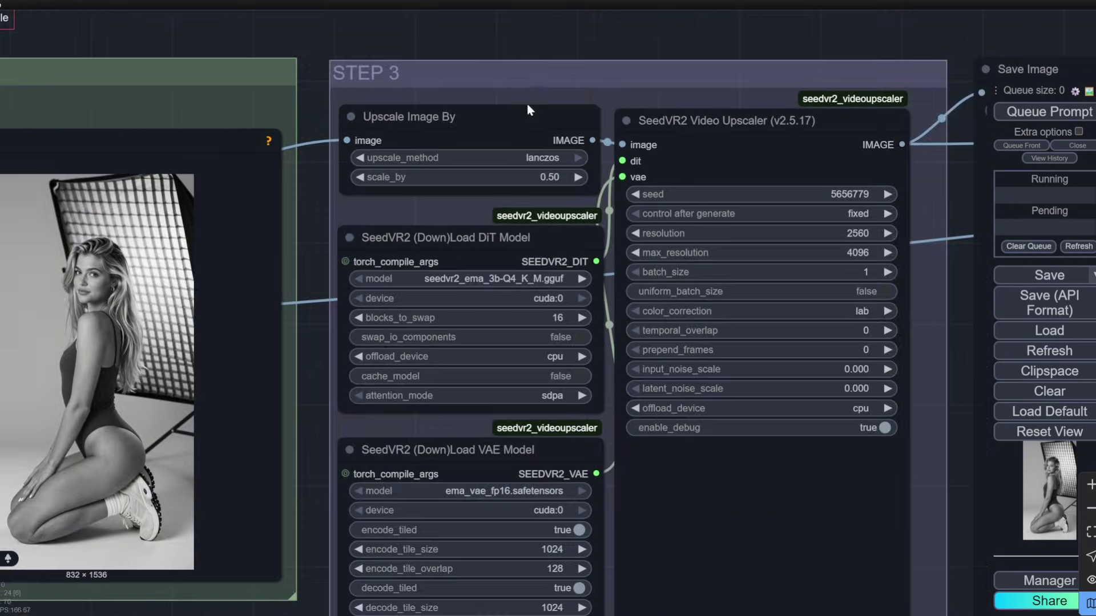
scroll(323, 259, "up", 3)
left_click_drag(306, 264, 283, 119)
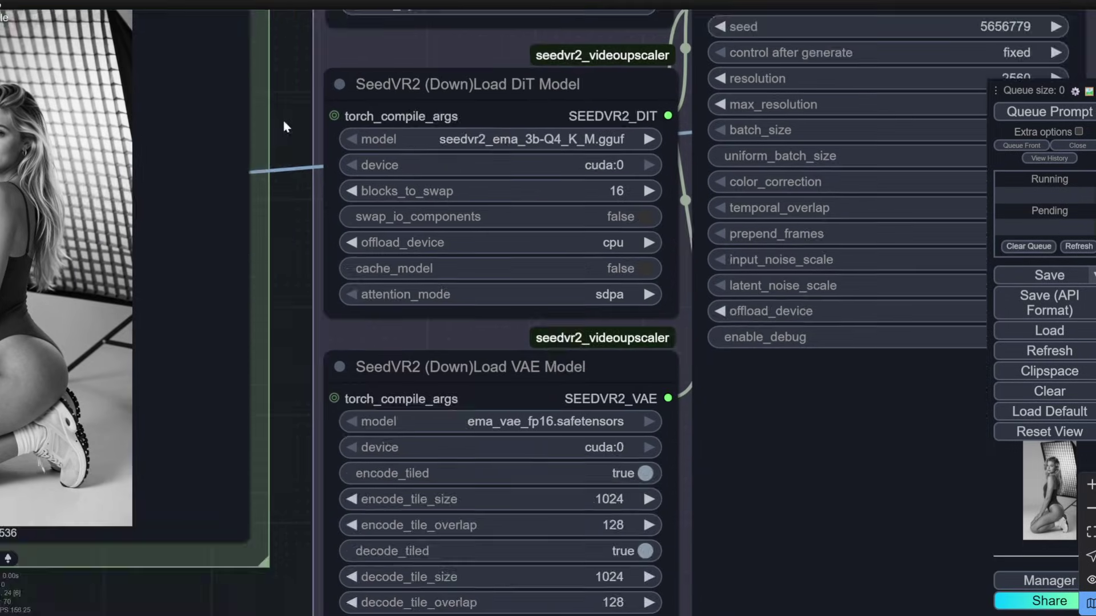
scroll(283, 119, "up", 1)
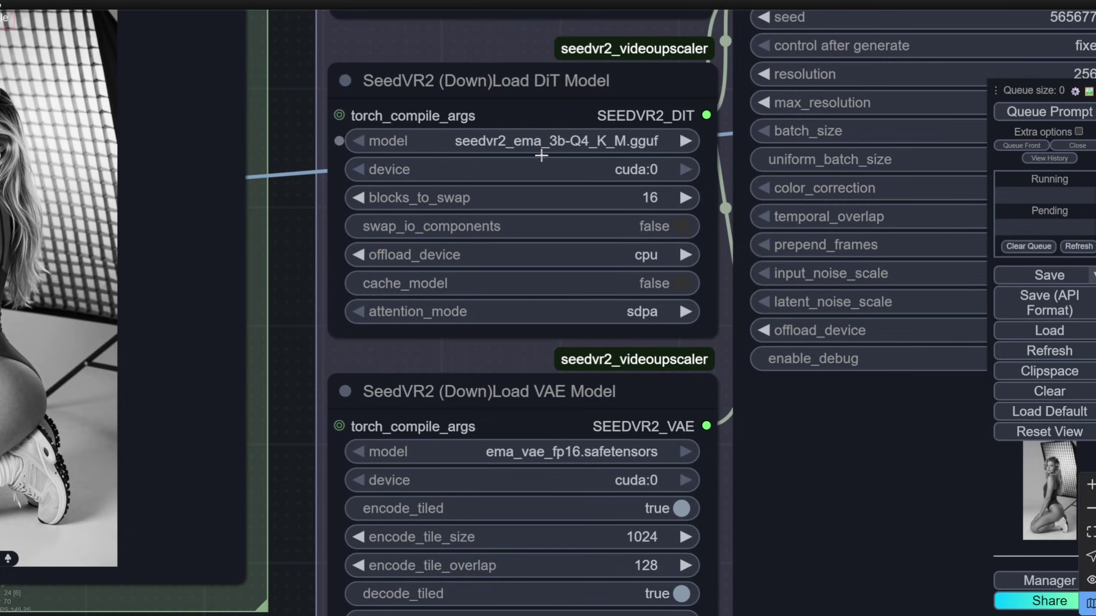
scroll(530, 156, "down", 3)
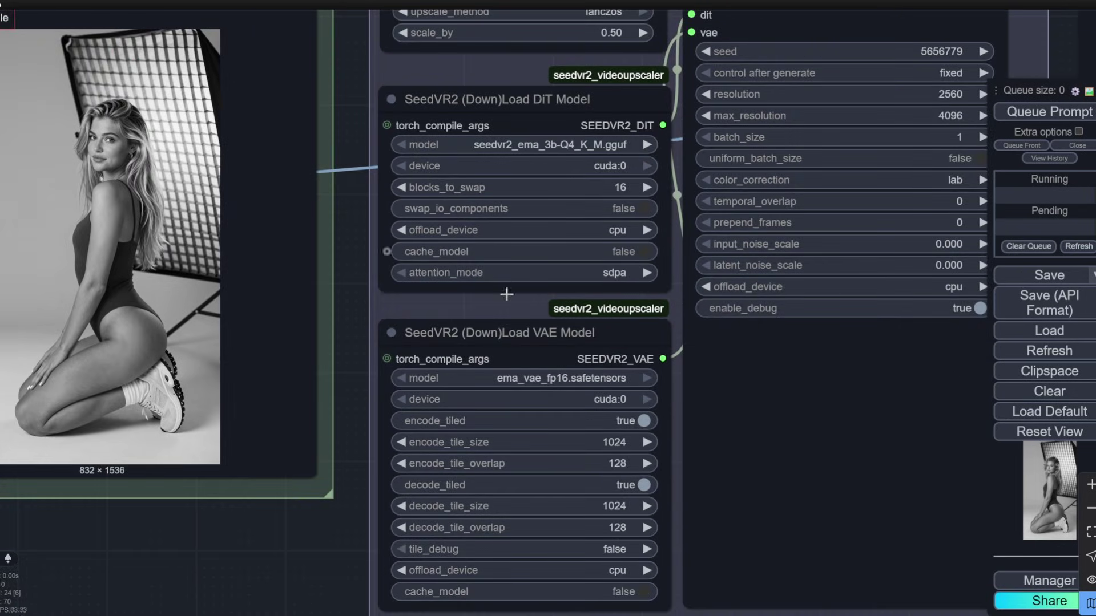
- Choose seedvr2_ema_3b-Q4_K_M.gguf in the SeedVR2 DiT loader's model list
left_click(588, 144)
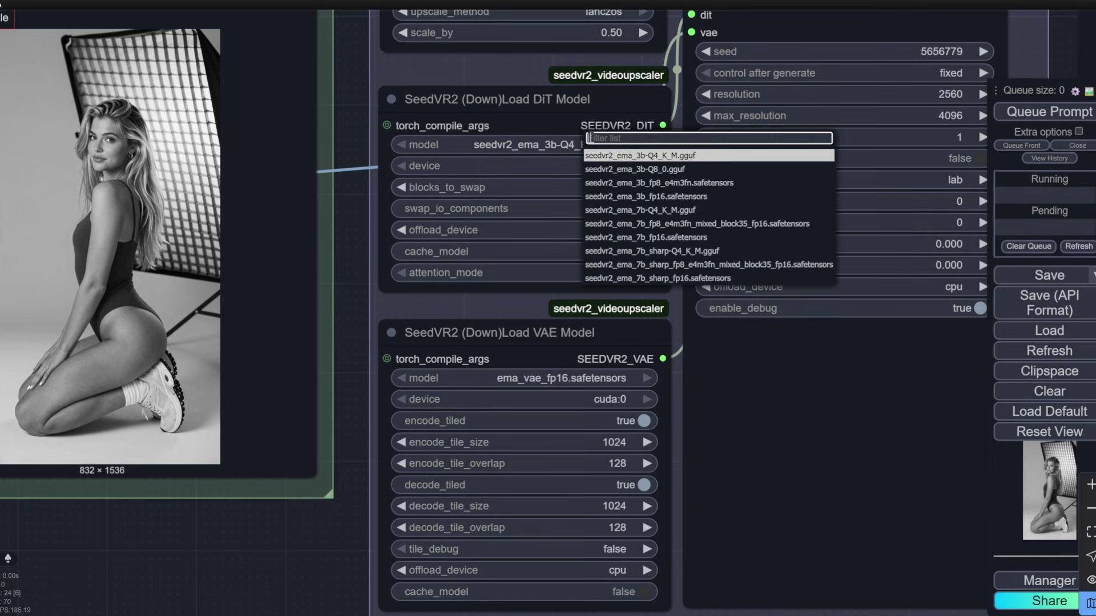
left_click(689, 158)
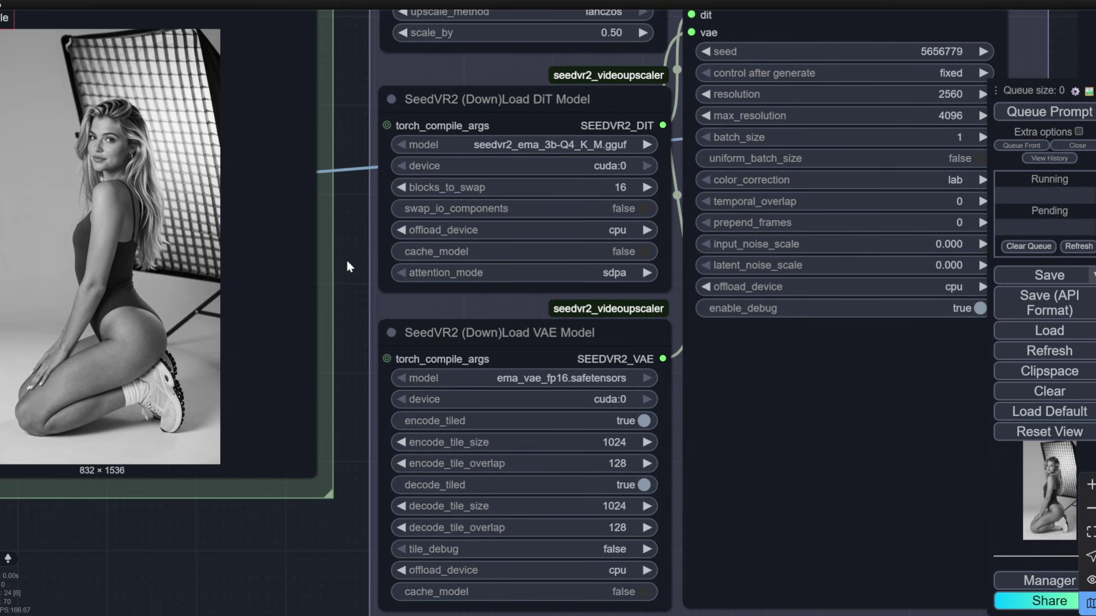
left_click_drag(343, 302, 357, 153)
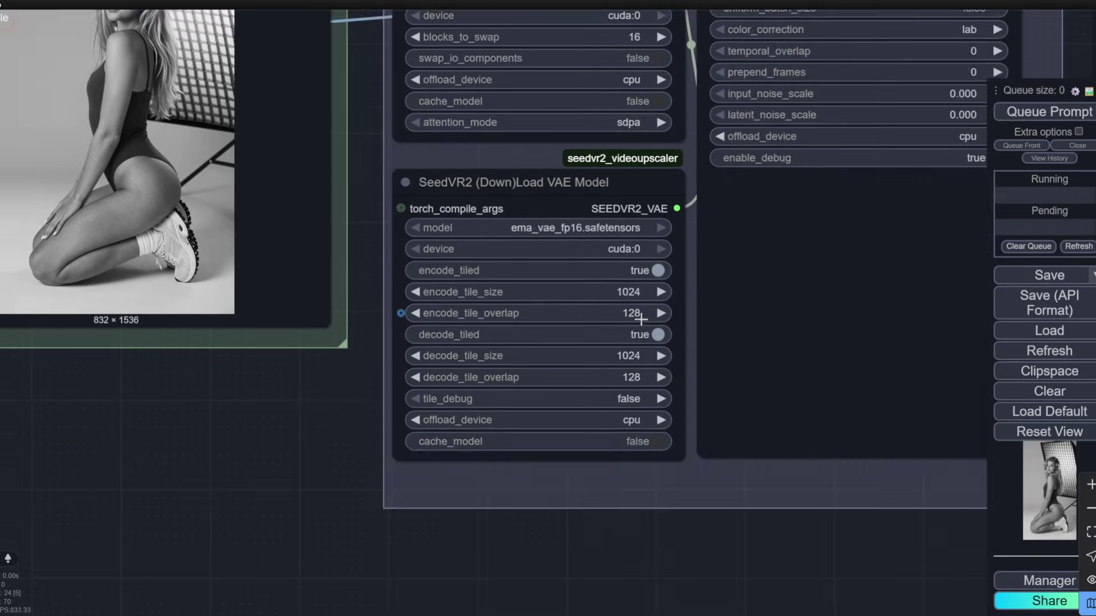
scroll(641, 319, "up", 3)
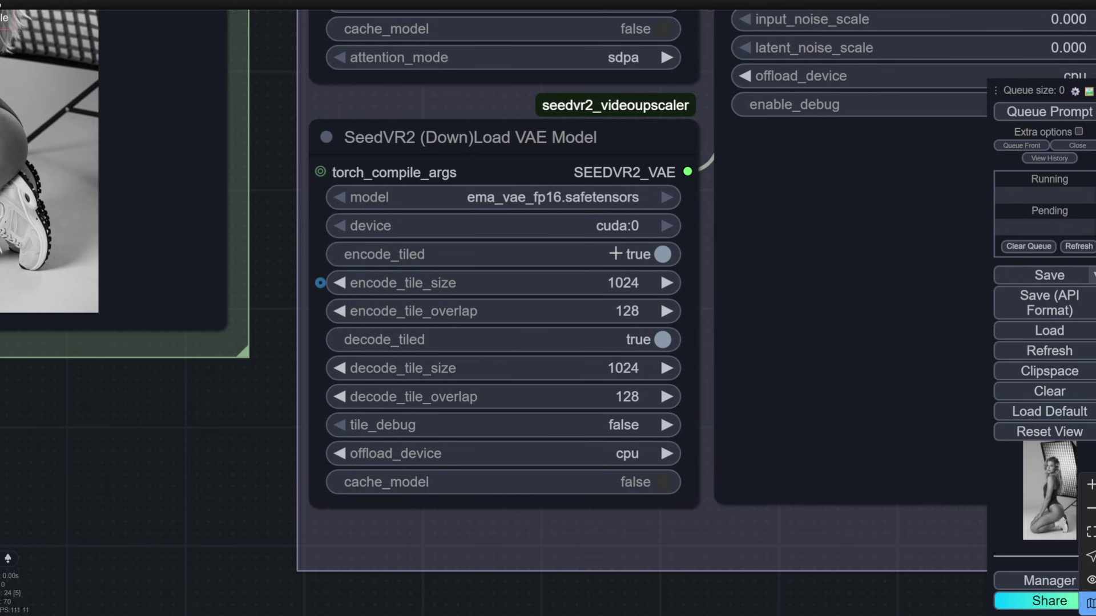
scroll(479, 276, "down", 6)
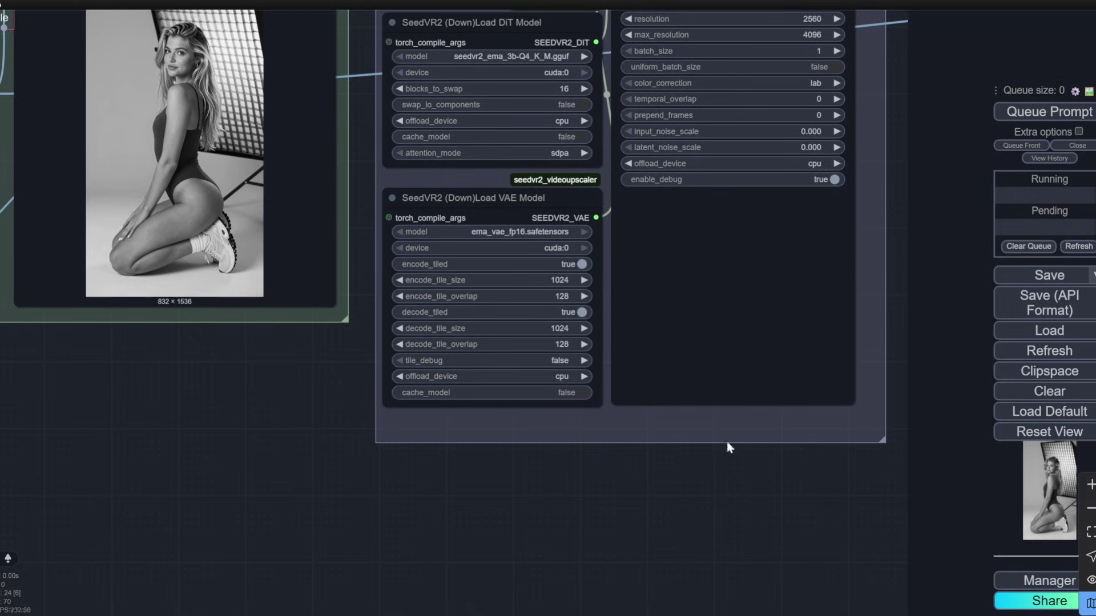
left_click_drag(729, 448, 549, 568)
scroll(665, 130, "up", 5)
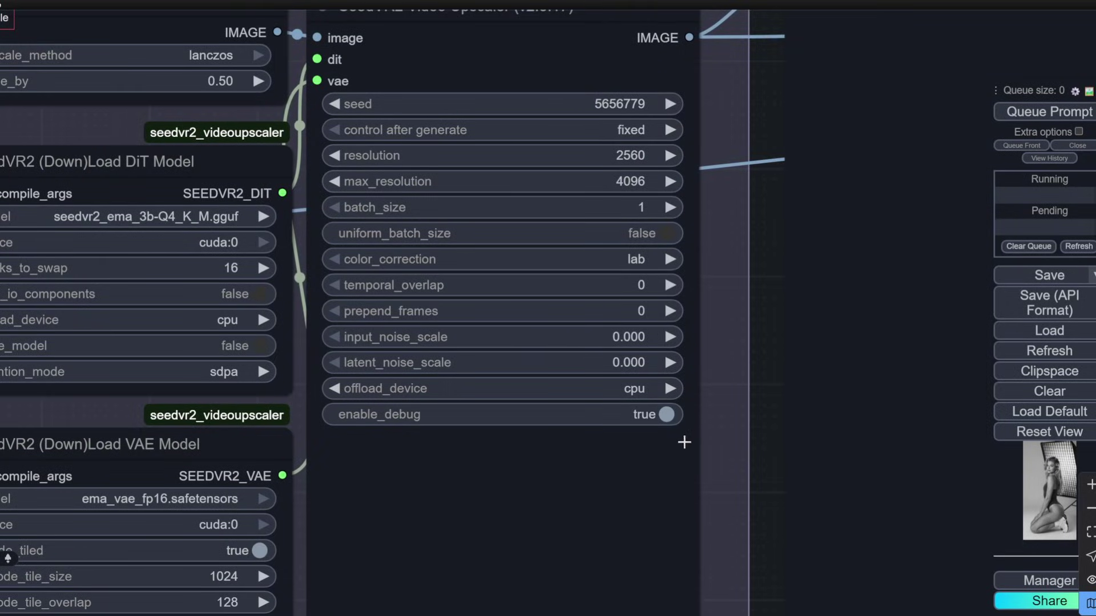
scroll(518, 455, "down", 6)
scroll(638, 113, "down", 4)
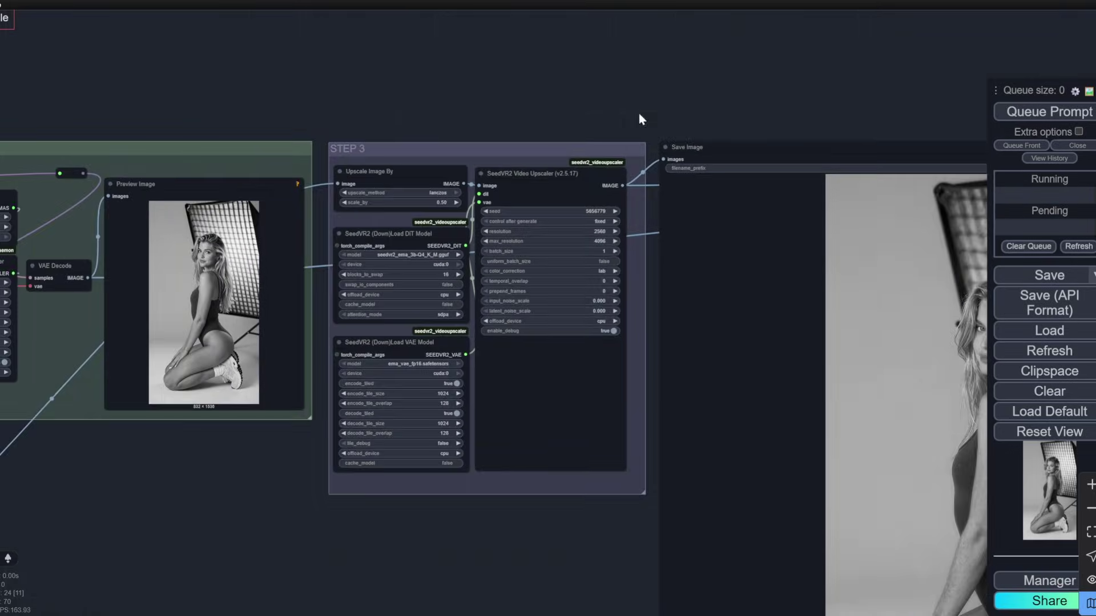
left_click_drag(777, 101, 432, 8)
scroll(786, 299, "up", 3)
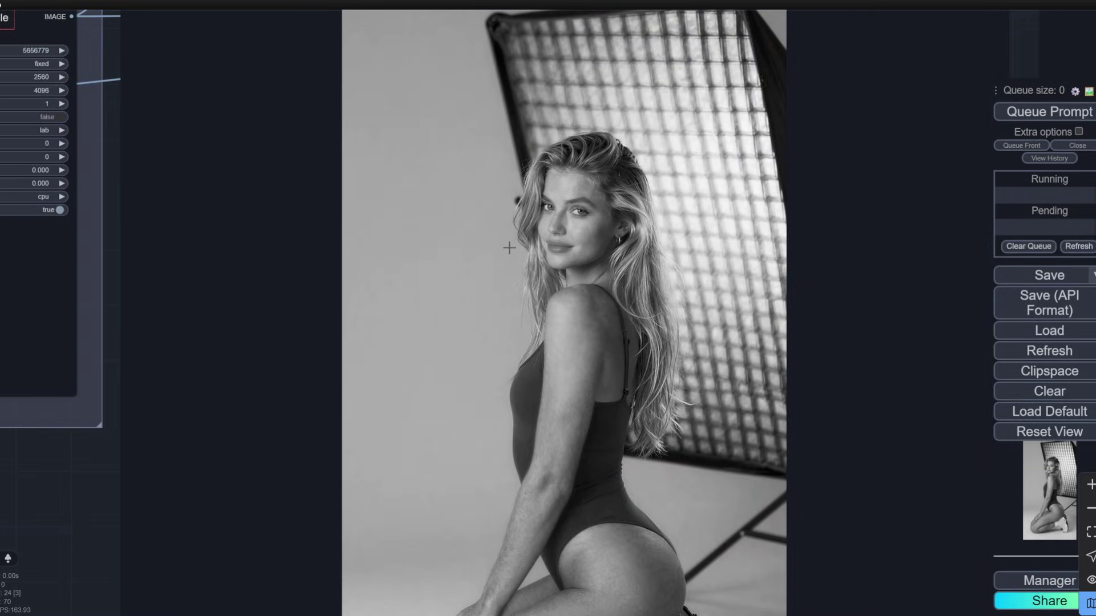
scroll(315, 247, "down", 3)
scroll(316, 246, "down", 4)
scroll(733, 245, "up", 7)
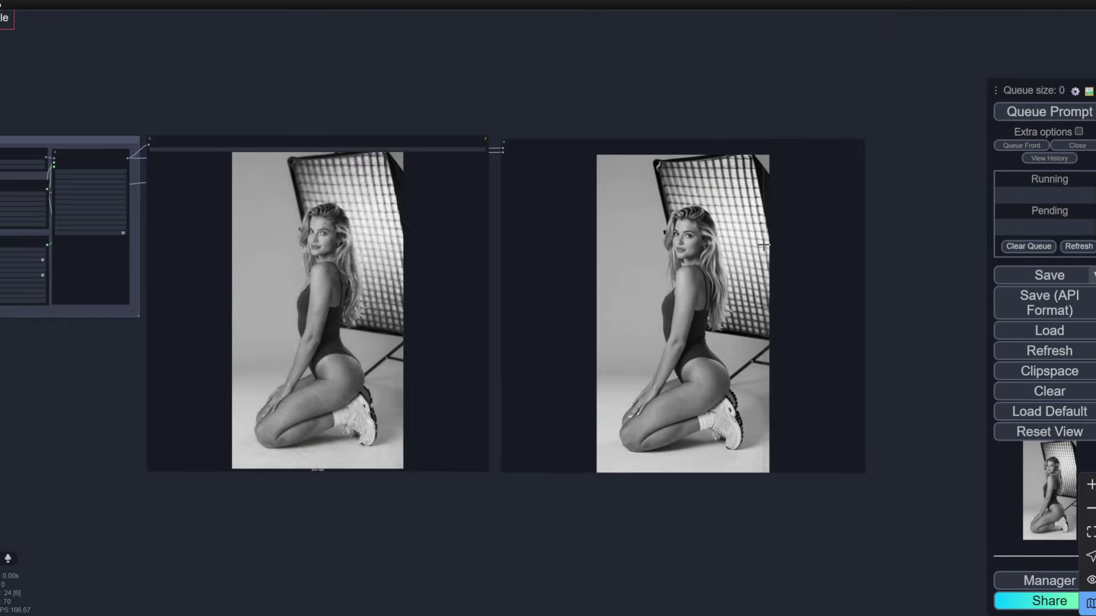
scroll(734, 245, "up", 12)
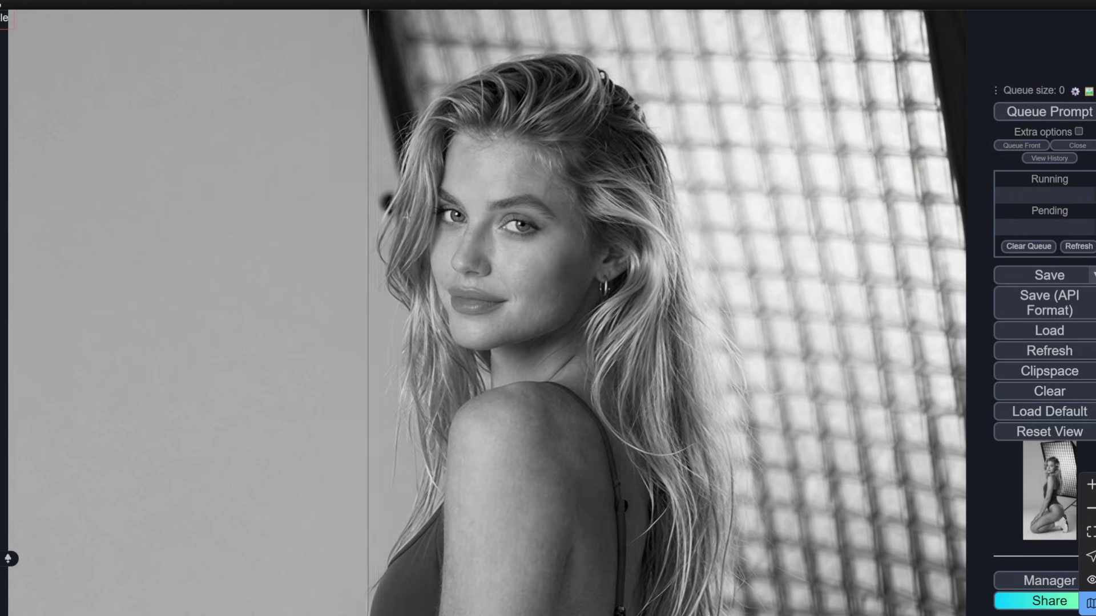
scroll(733, 218, "down", 4)
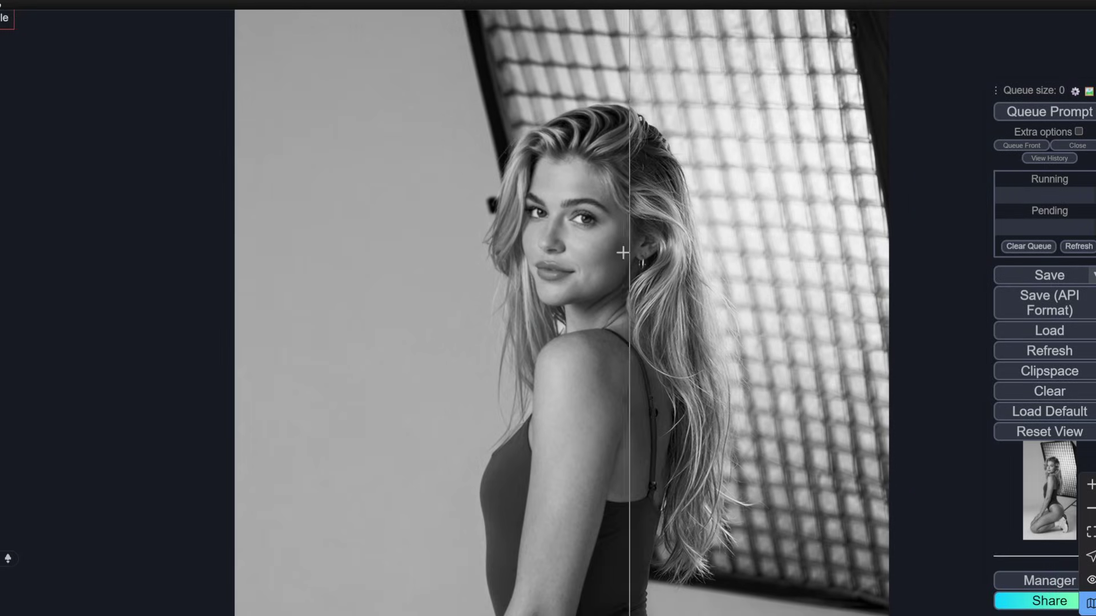
scroll(616, 243, "up", 4)
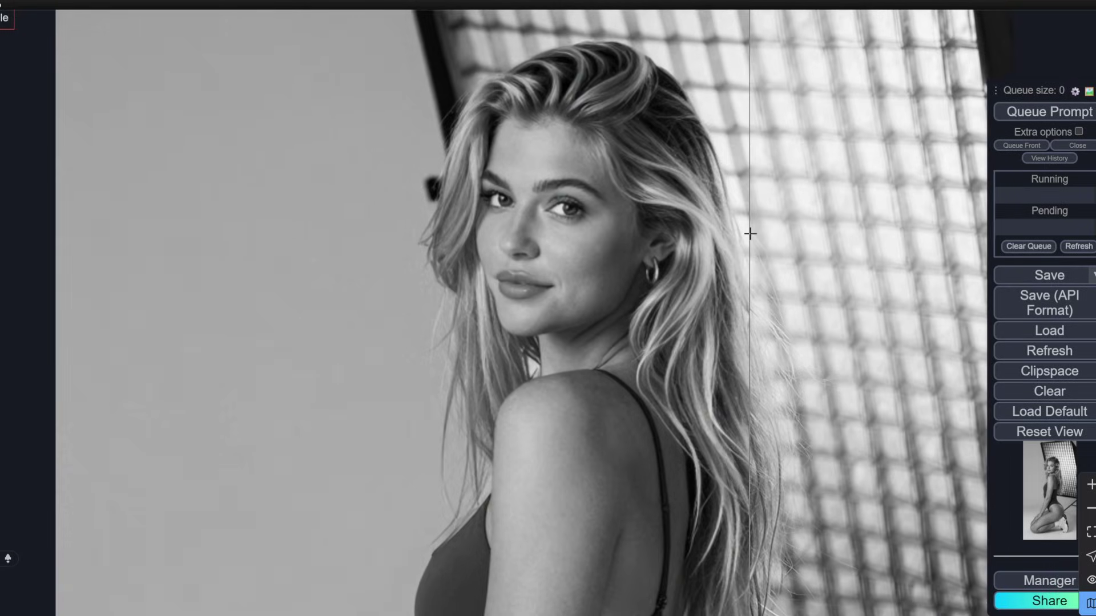
scroll(638, 231, "up", 2)
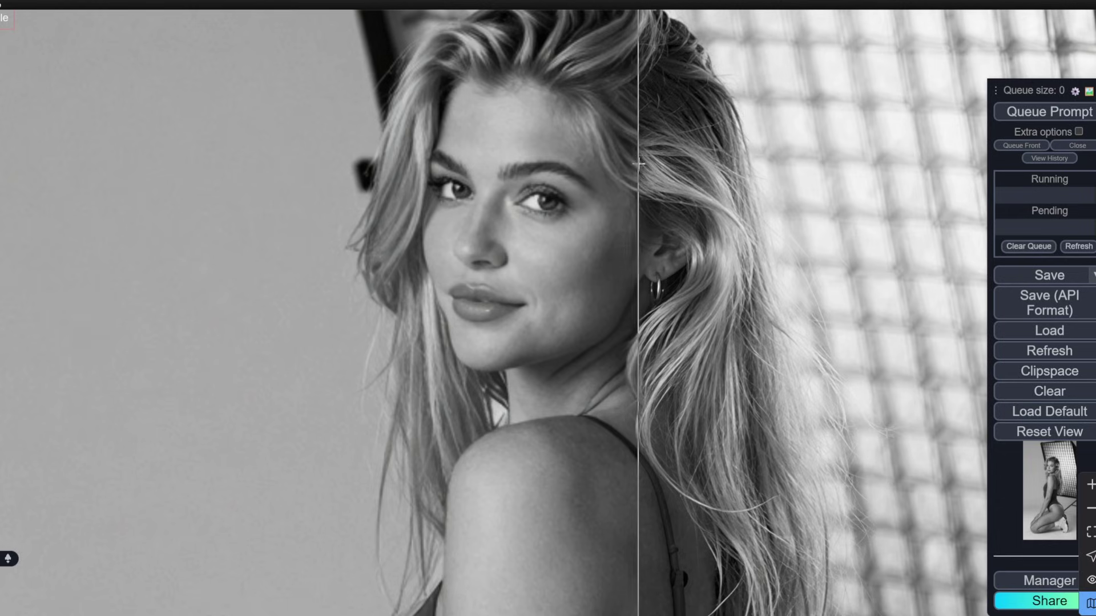
scroll(665, 155, "down", 2)
scroll(665, 155, "down", 2)
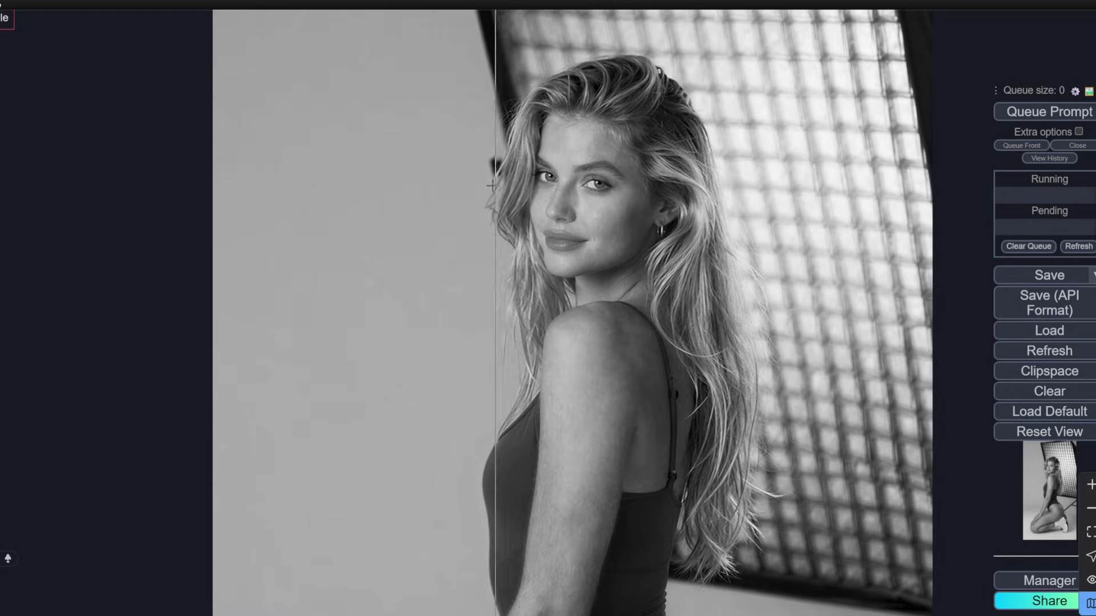
scroll(514, 288, "up", 3)
scroll(522, 283, "up", 3)
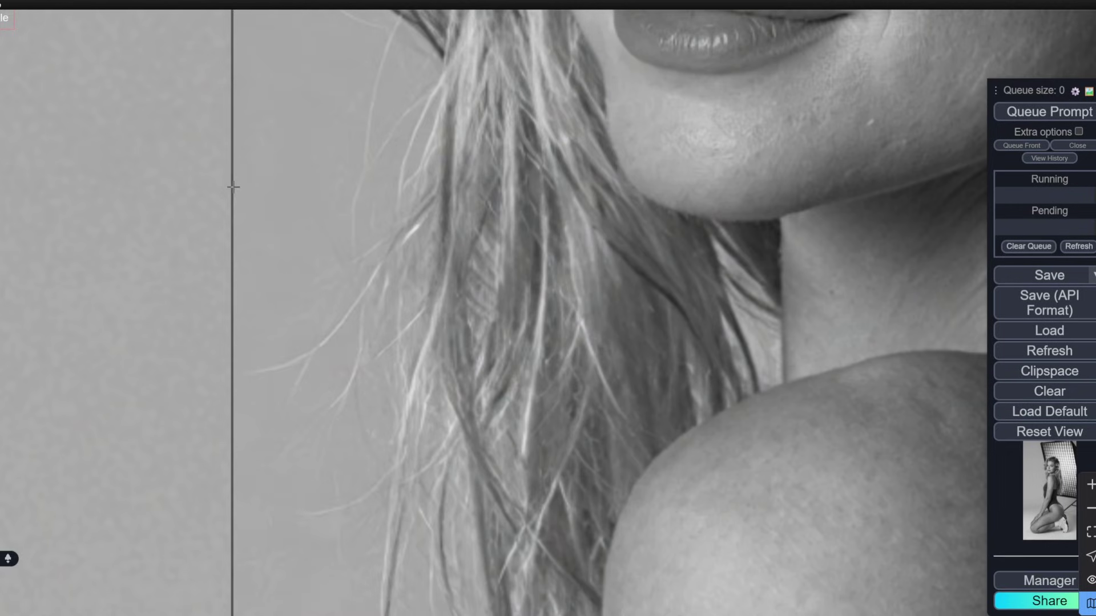
scroll(441, 182, "down", 4)
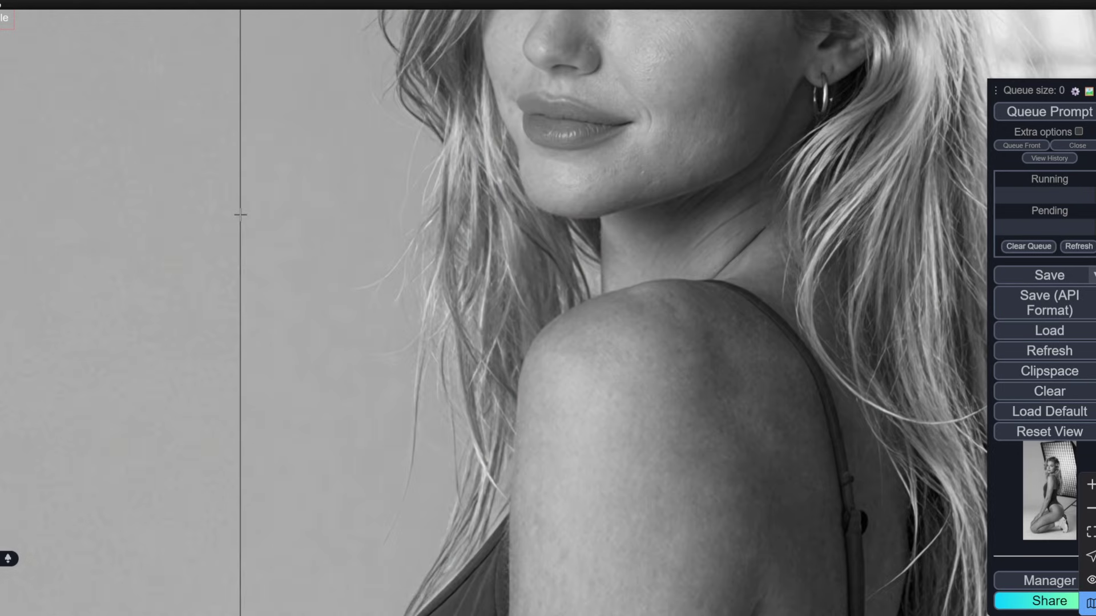
scroll(394, 205, "up", 3)
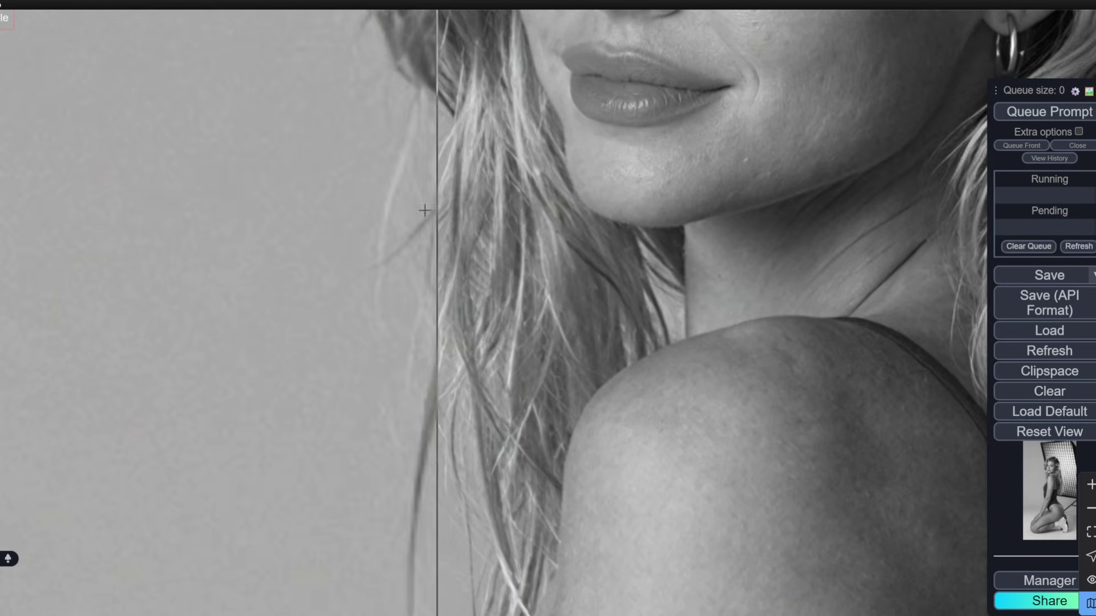
scroll(371, 208, "down", 5)
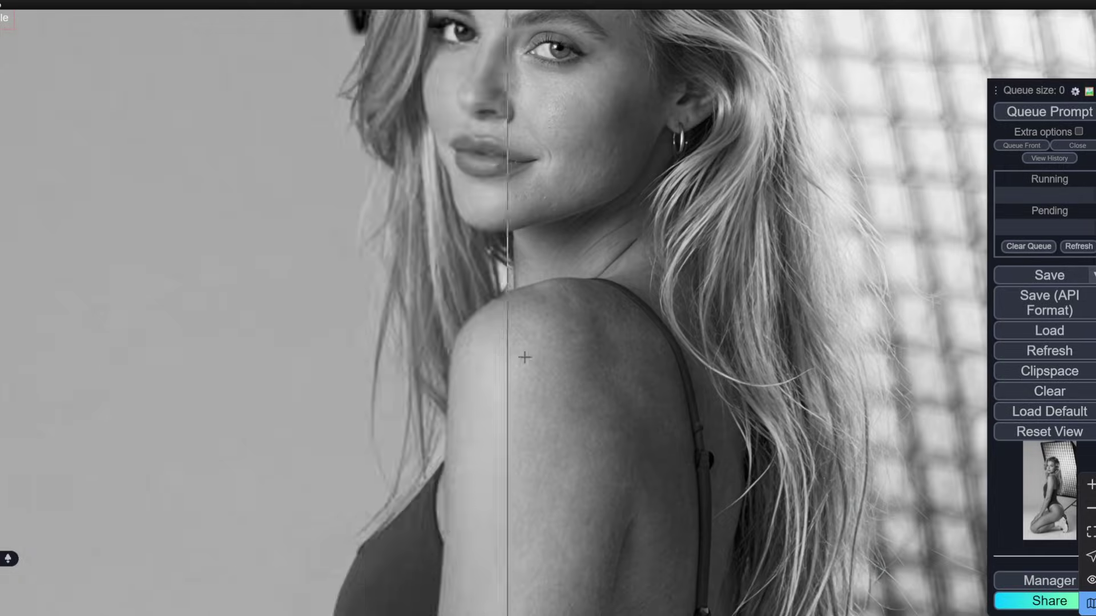
scroll(657, 348, "down", 3)
scroll(671, 347, "down", 3)
scroll(565, 222, "up", 2)
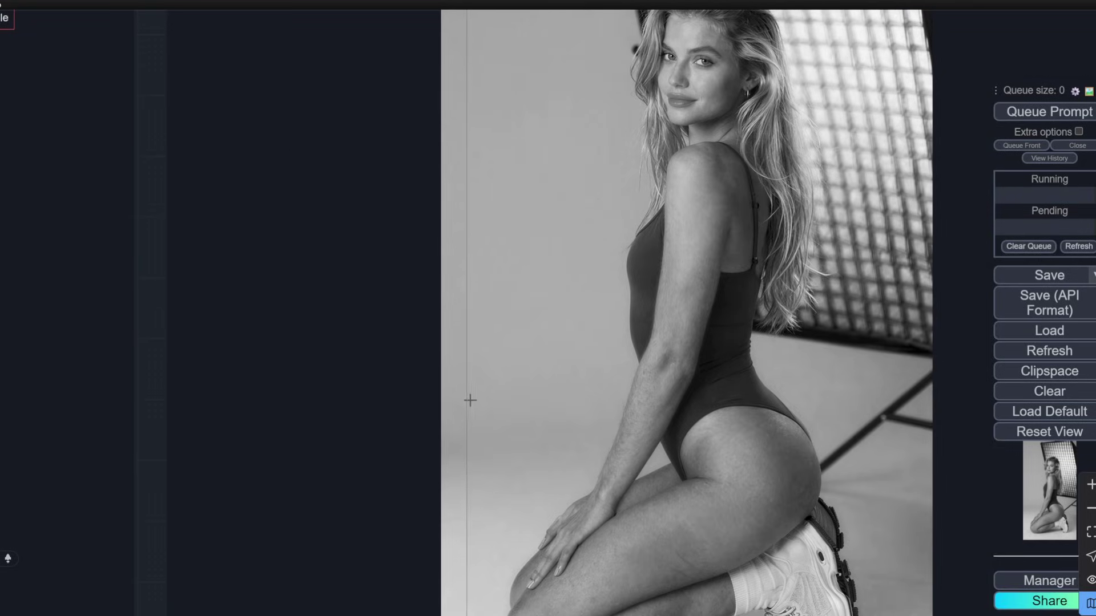
scroll(498, 401, "up", 8)
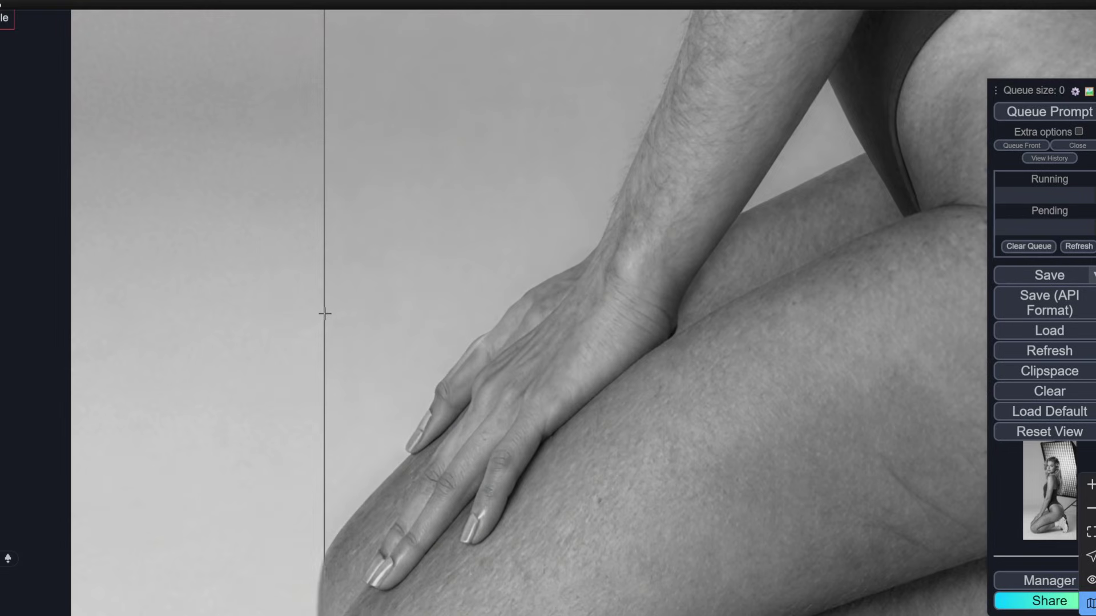
scroll(325, 313, "down", 10)
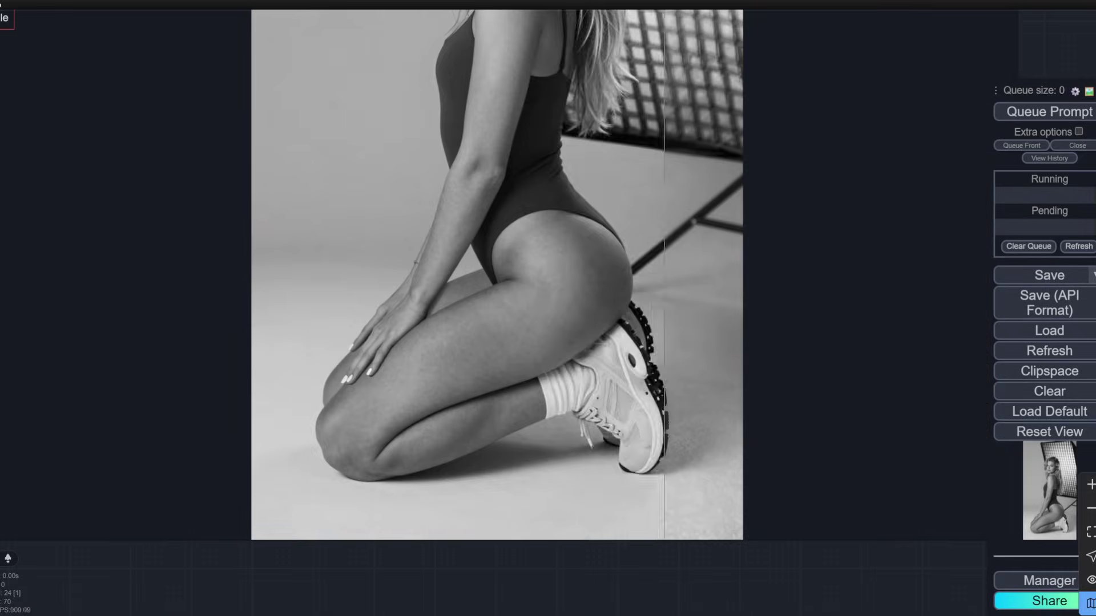
scroll(657, 399, "up", 5)
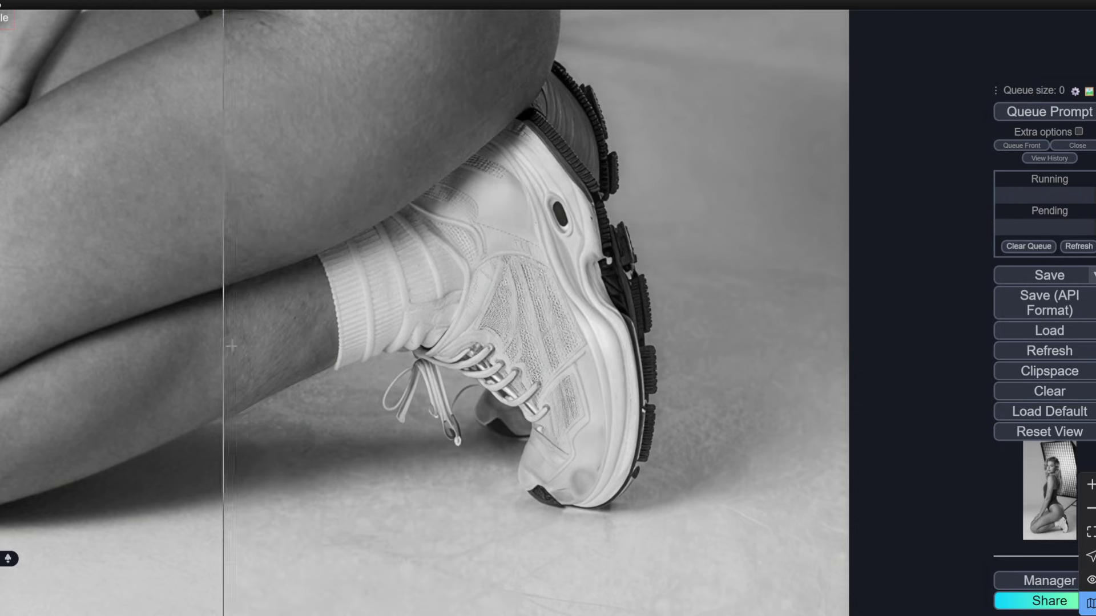
scroll(643, 351, "down", 2)
scroll(359, 311, "up", 2)
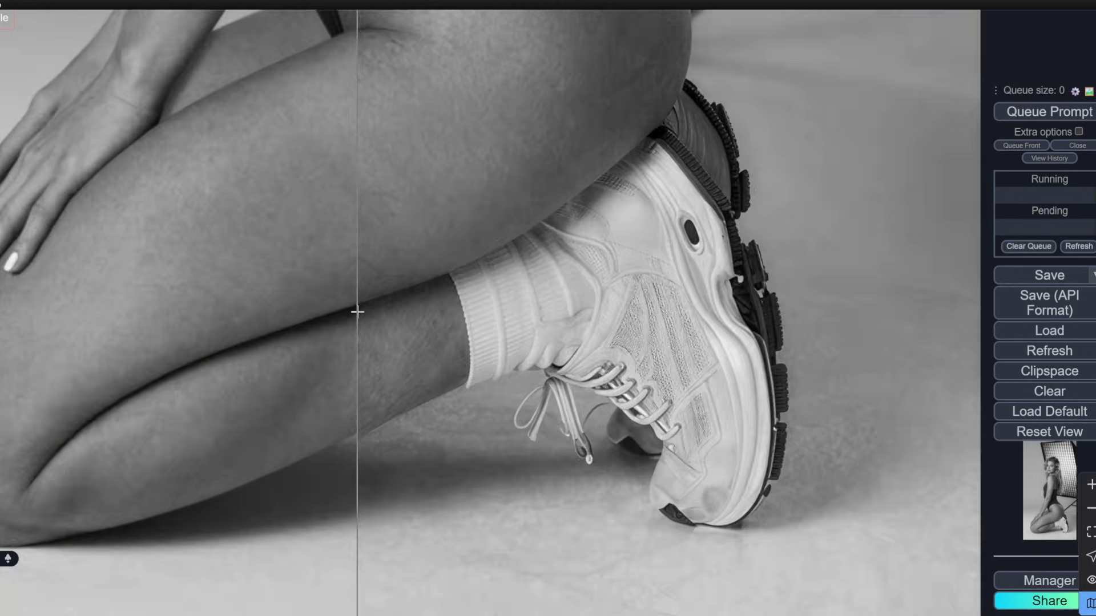
scroll(360, 311, "down", 1)
scroll(357, 311, "down", 5)
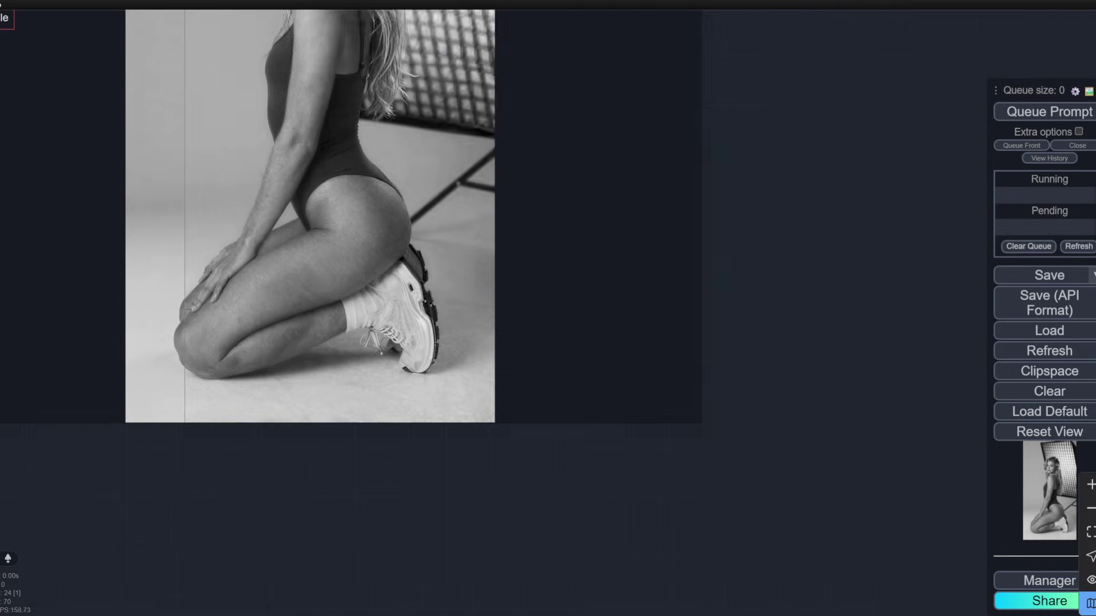
scroll(768, 195, "down", 3)
scroll(557, 331, "down", 2)
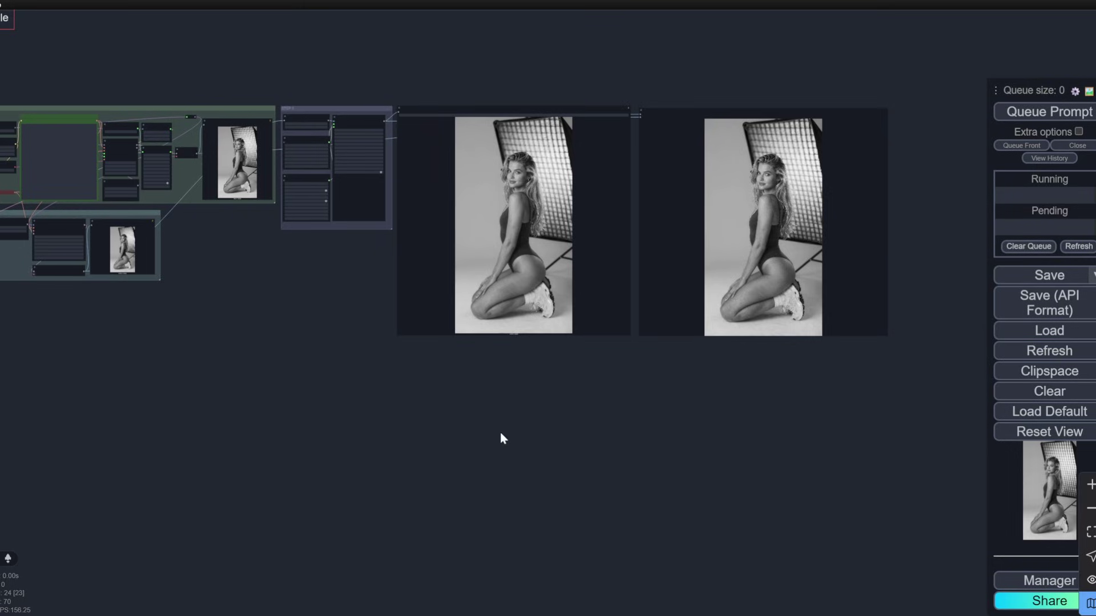
scroll(303, 342, "up", 2)
left_click_drag(302, 342, 636, 434)
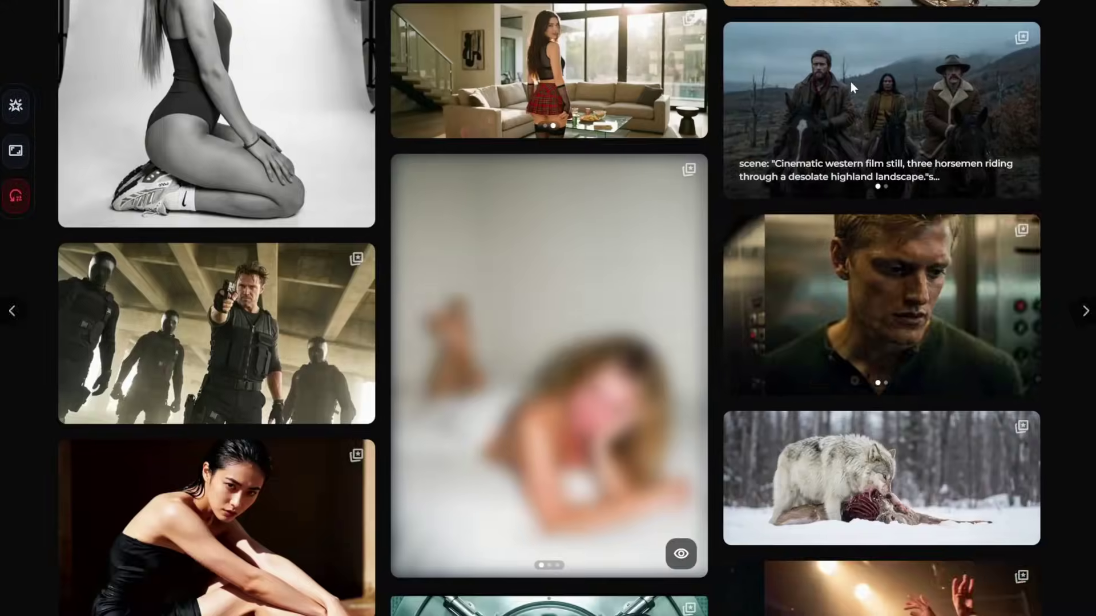
left_click(850, 86)
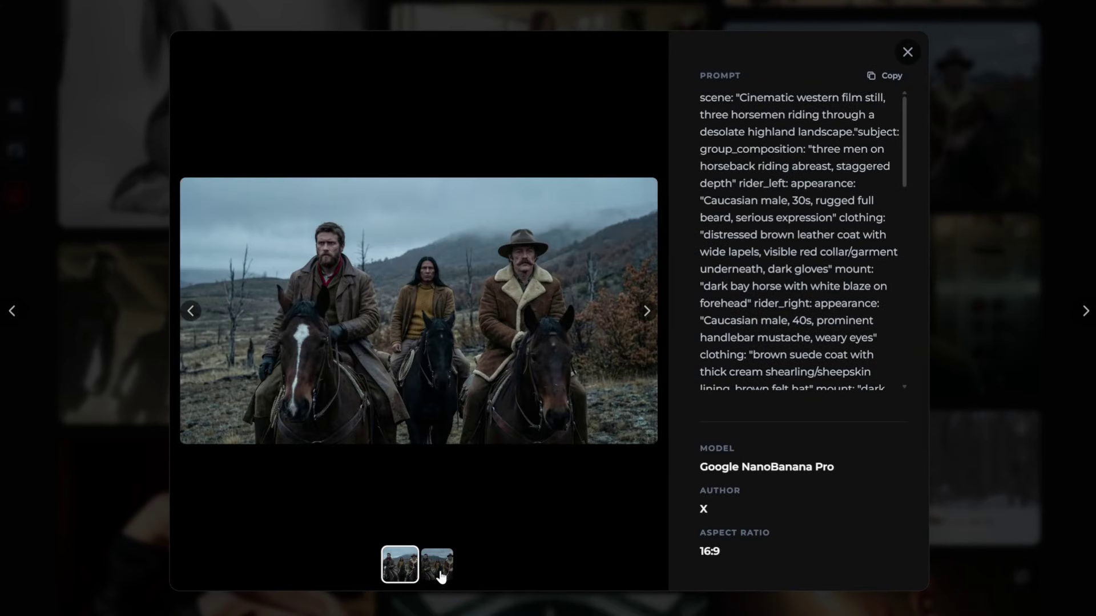
left_click(448, 571)
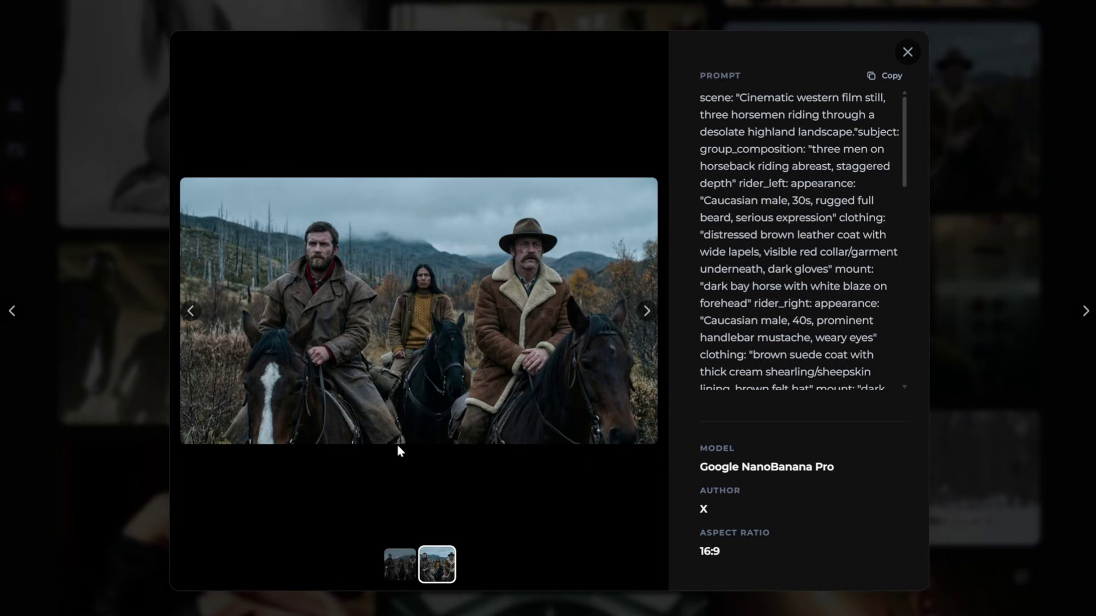
left_click(399, 562)
left_click(436, 564)
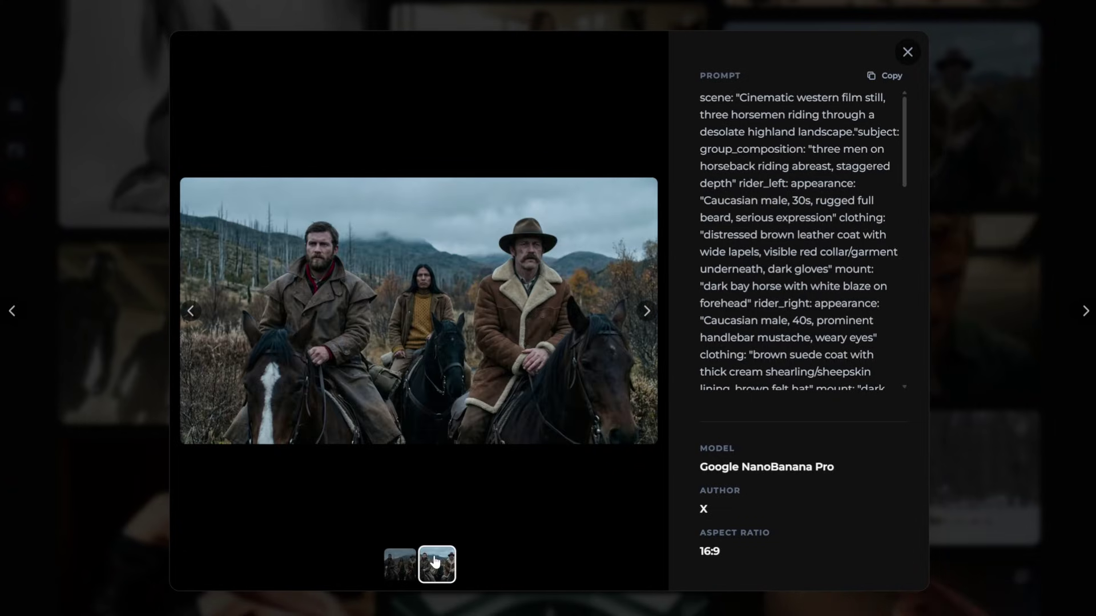
scroll(860, 187, "down", 10)
scroll(861, 187, "up", 10)
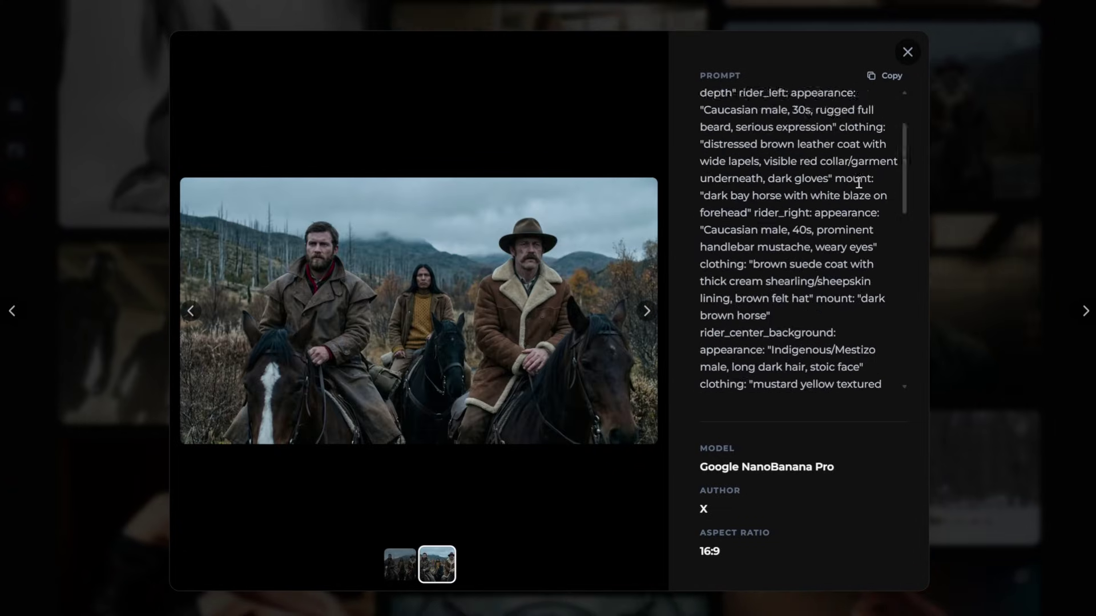
left_click(908, 53)
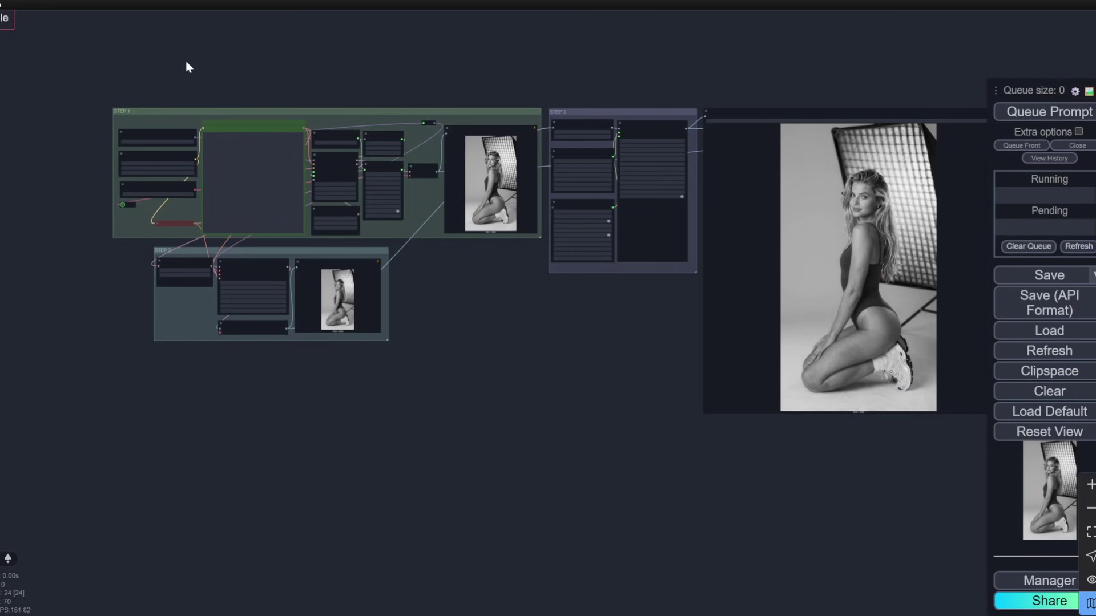
scroll(690, 180, "up", 8)
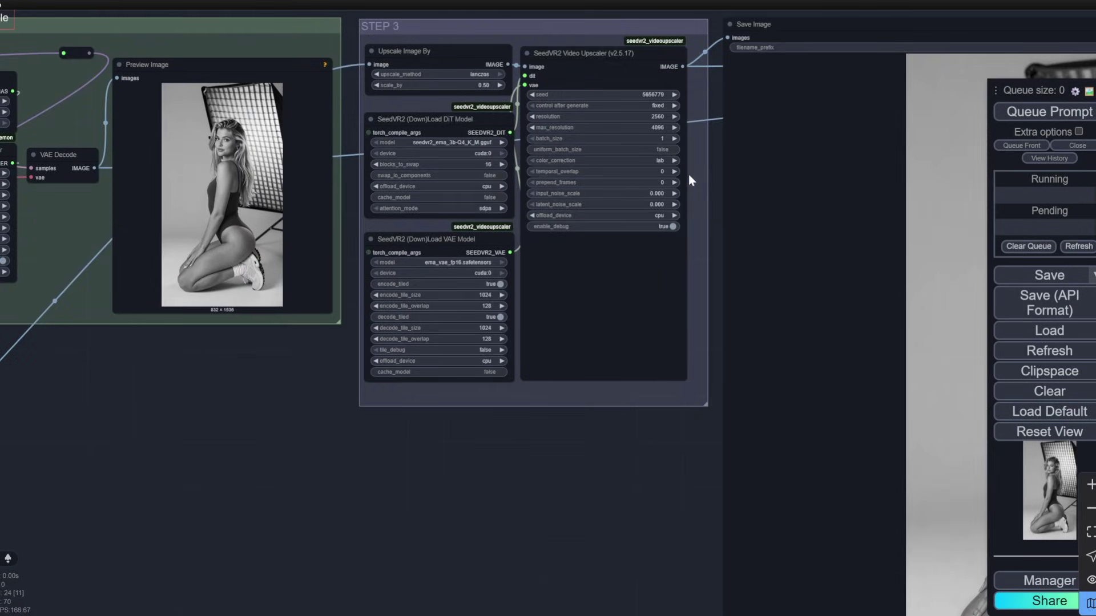